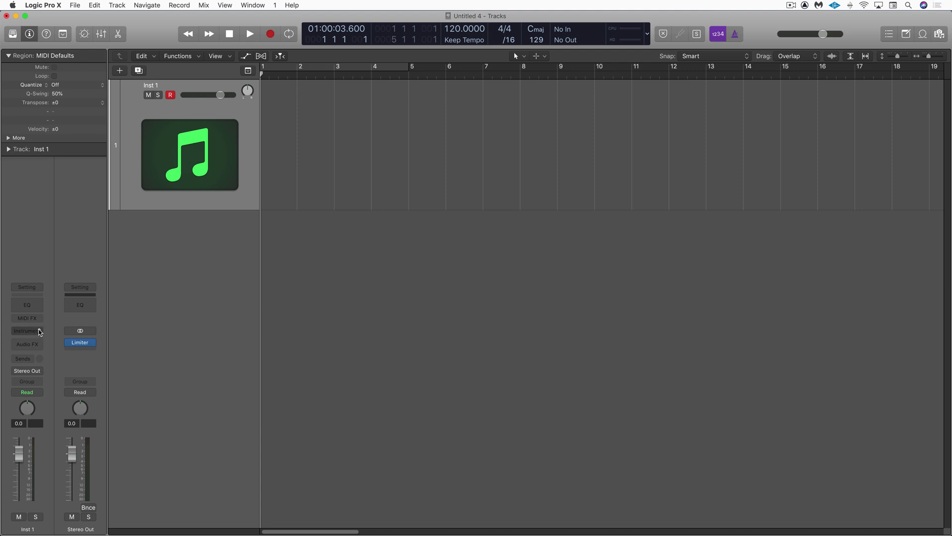
Step: Load the Utility > Test Oscillator > Mono instrument onto the Inst 1 track
left_click(40, 331)
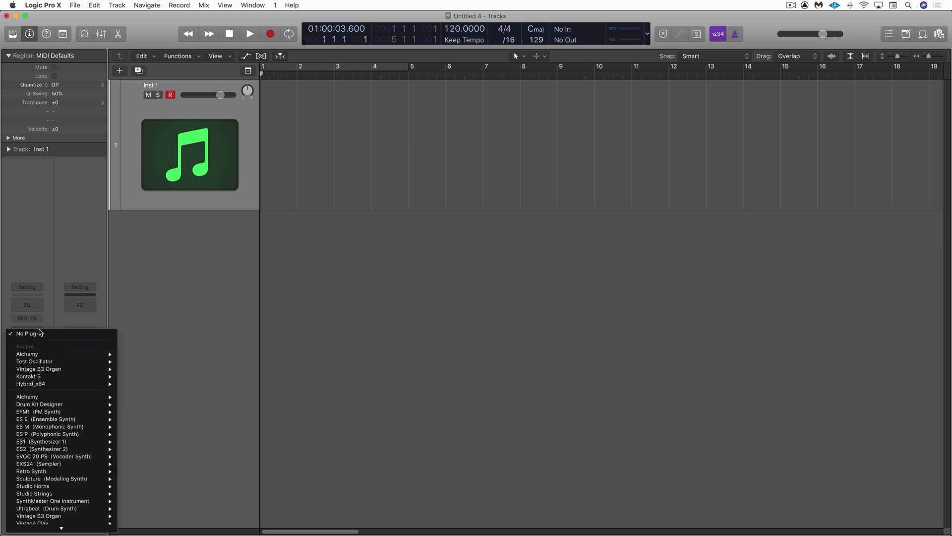
mouse_move(41, 385)
mouse_move(38, 363)
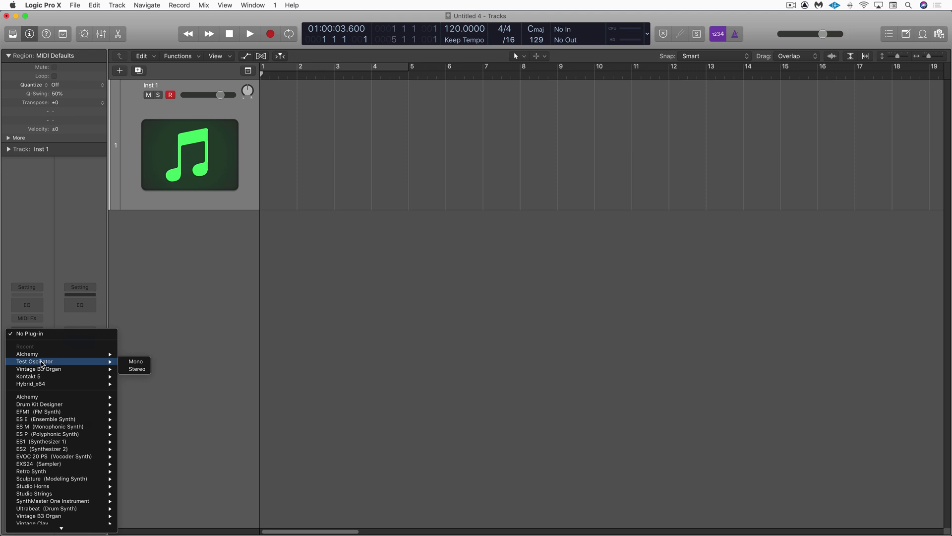
scroll(41, 364, "down", 5)
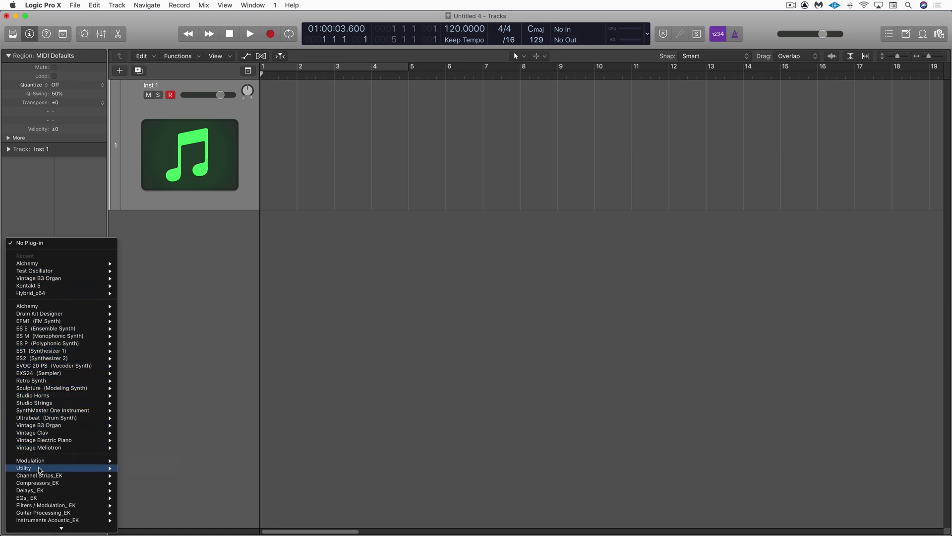
mouse_move(40, 470)
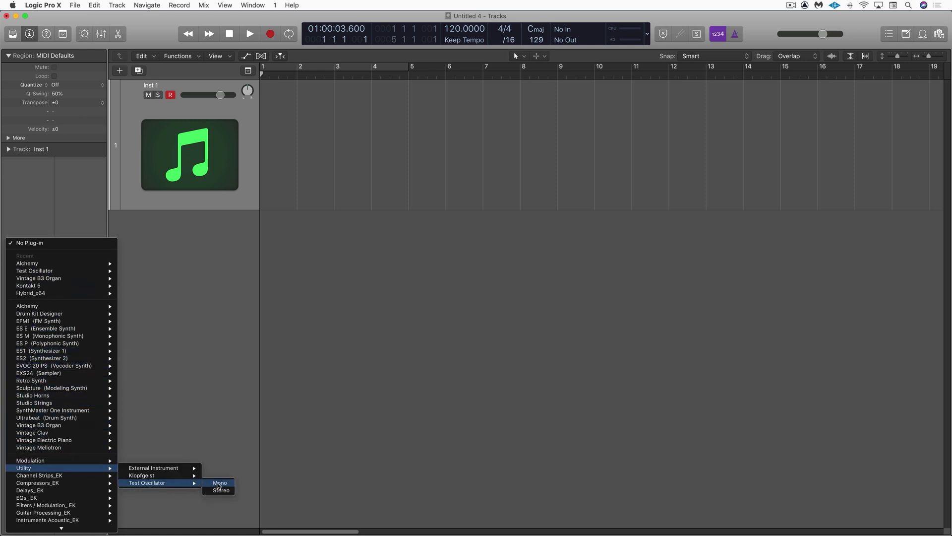
left_click(222, 491)
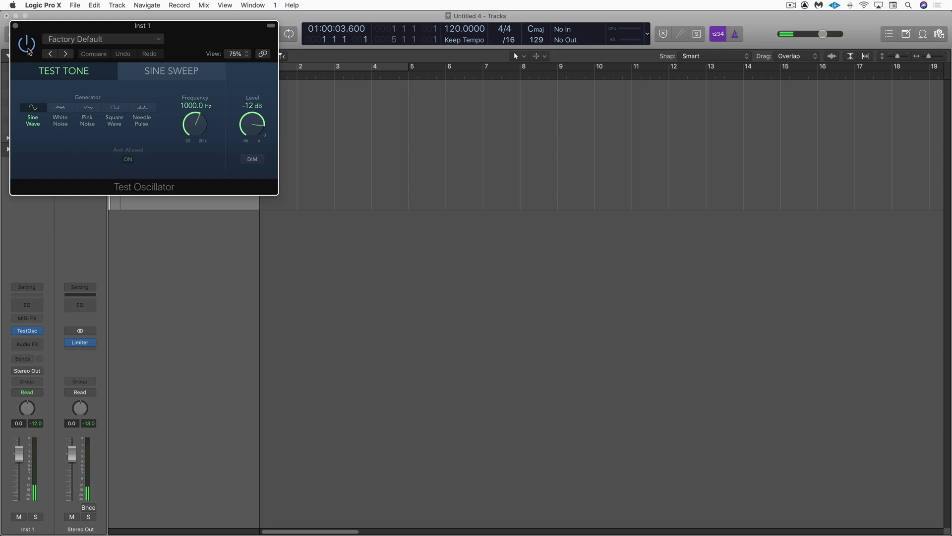
Step: Move the Test Oscillator window to the centre and close the Stereo Out Limiter window
left_click_drag(49, 26, 428, 198)
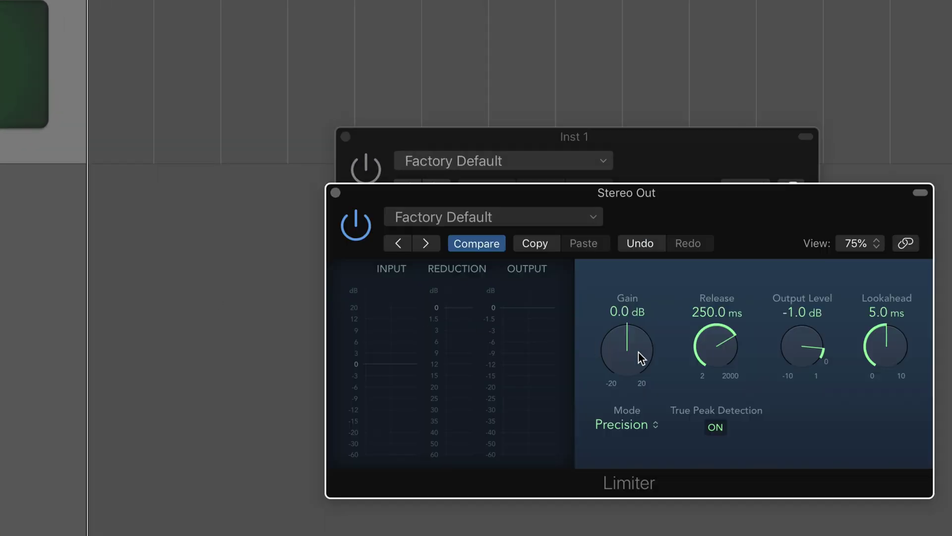
left_click(336, 192)
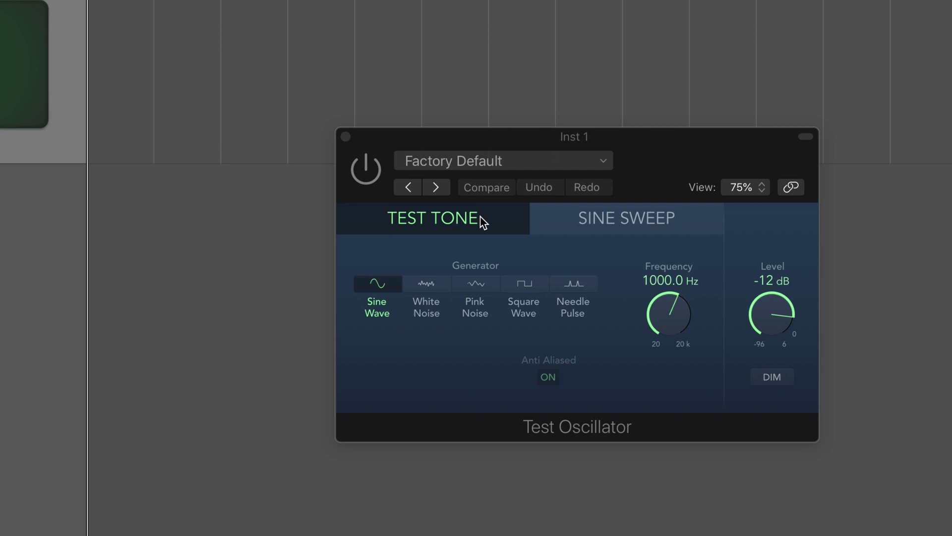
Step: Show the Sine Sweep settings, power the oscillator on, and set a 1.0 s sweep starting at 96 Hz
left_click(627, 219)
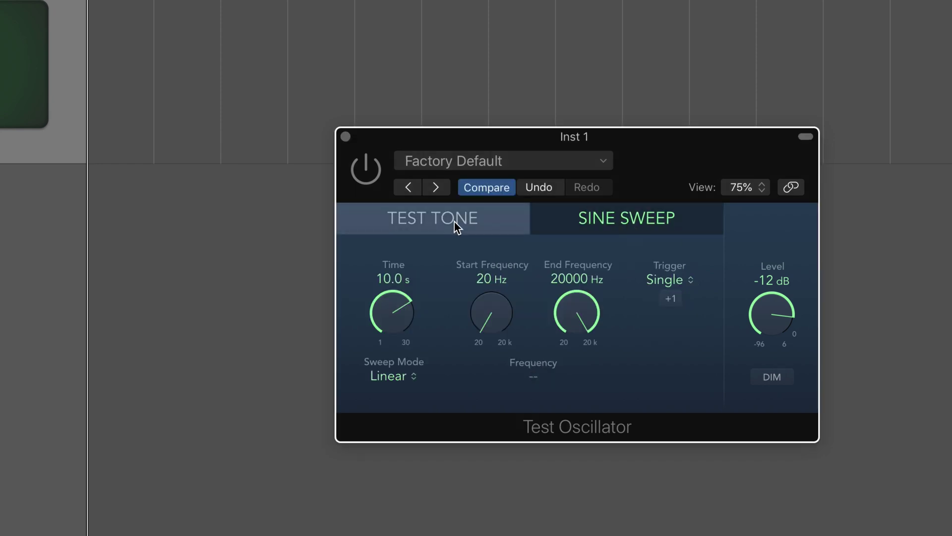
left_click(451, 222)
left_click(624, 229)
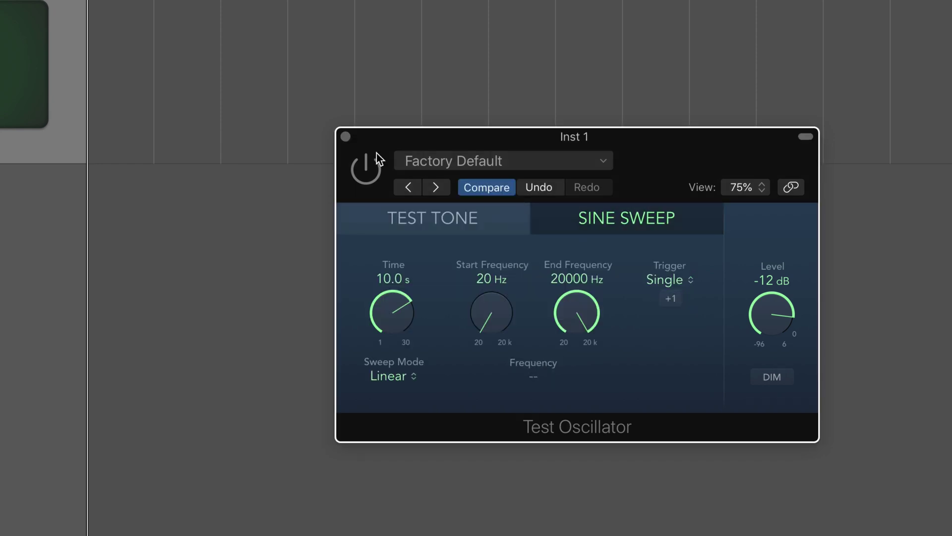
left_click(366, 168)
left_click_drag(396, 304, 366, 488)
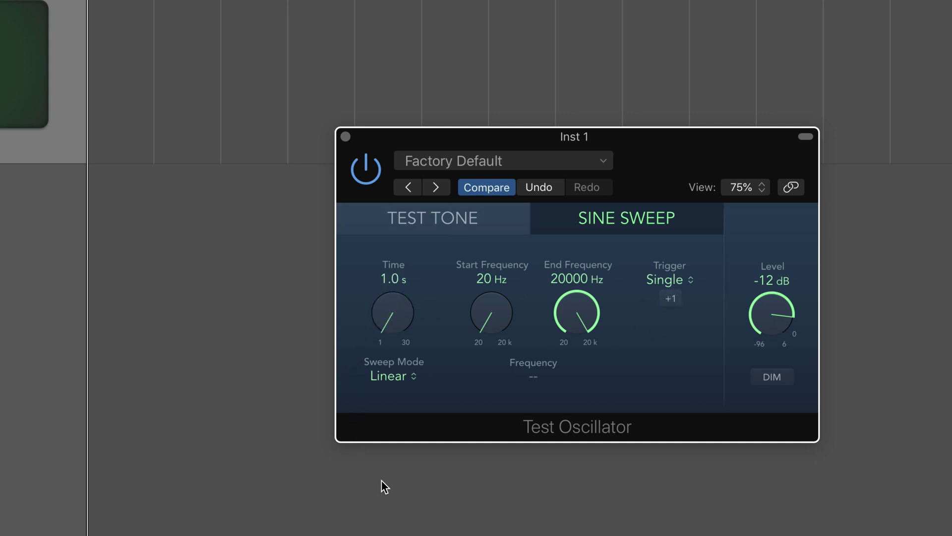
left_click_drag(482, 298, 479, 270)
key("super+Tab")
key("Tab")
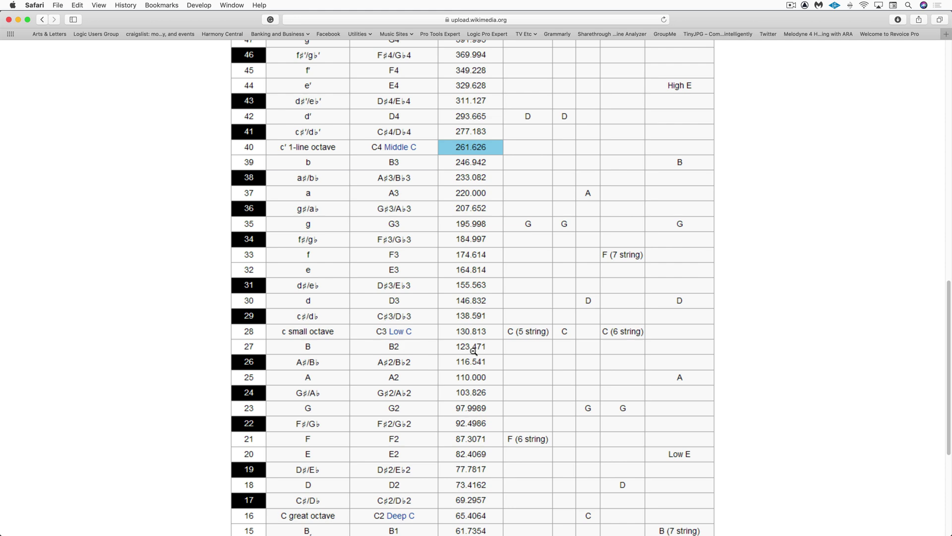
key("super+Tab")
Step: Back in Logic, drop the sweep end frequency to 20 Hz and try a 610 Hz start, auditioning
left_click(418, 272)
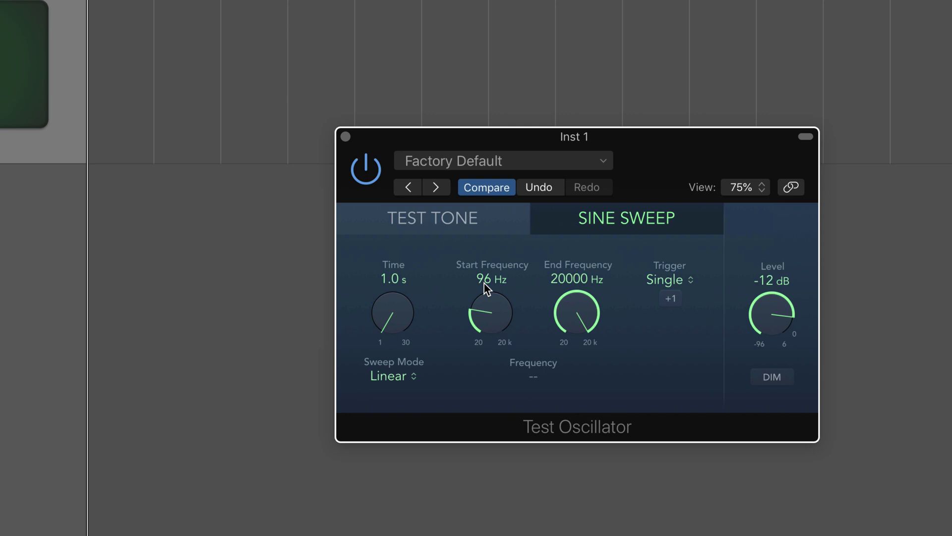
left_click_drag(579, 296, 519, 535)
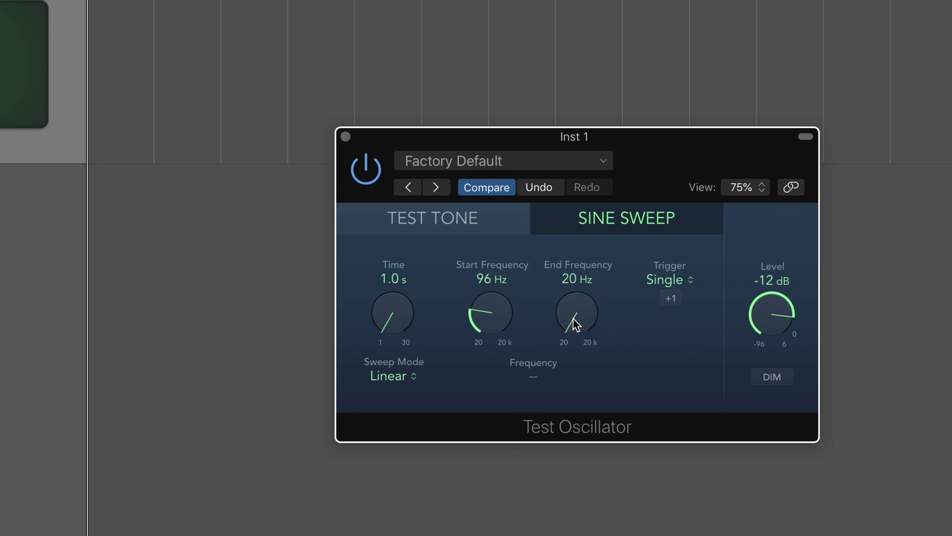
left_click(672, 298)
left_click_drag(482, 299, 466, 243)
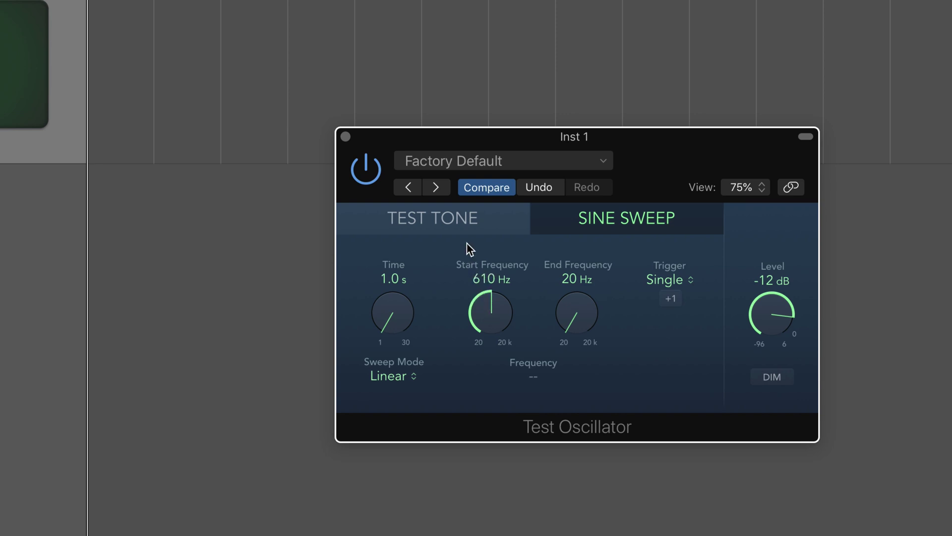
left_click(676, 298)
Step: Audition different sweep lengths and starts, settling on 1.0 s from 110 Hz
left_click(672, 300)
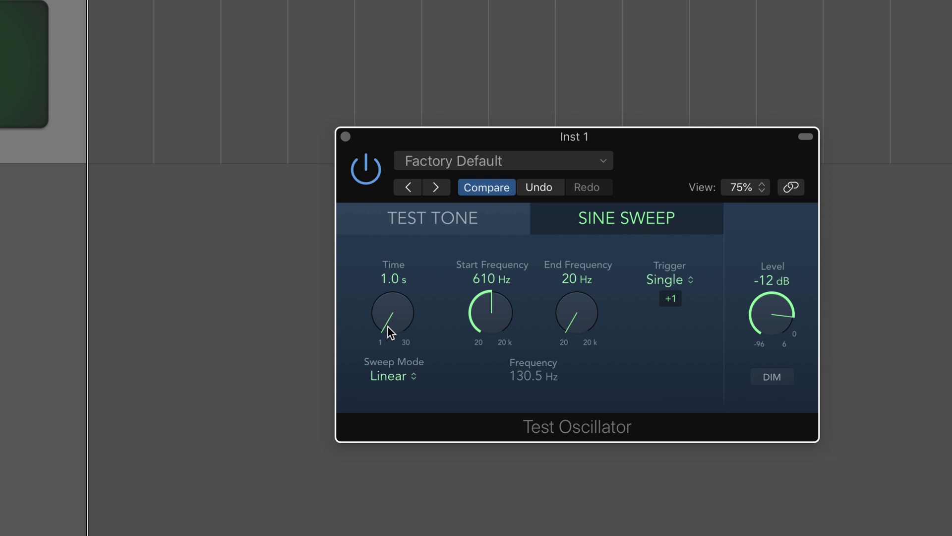
left_click_drag(388, 325, 444, 254)
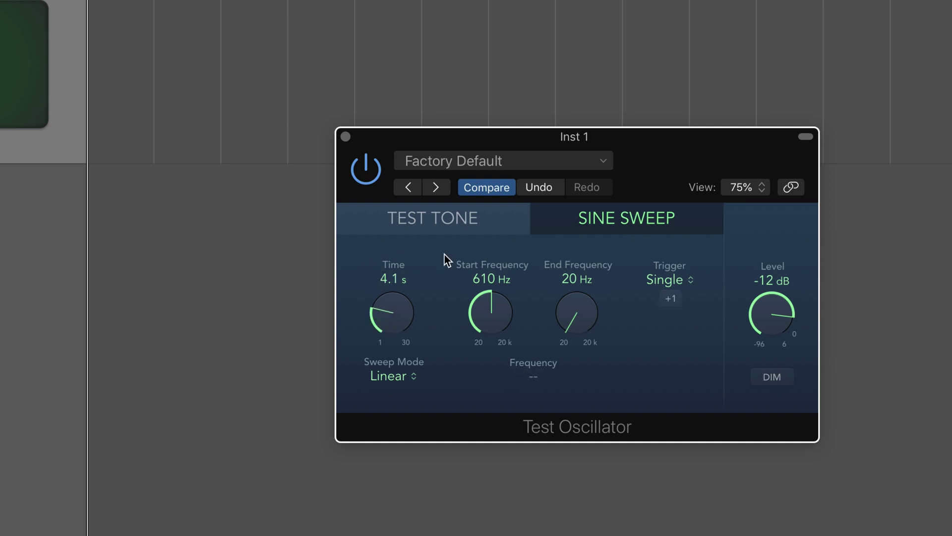
left_click(672, 297)
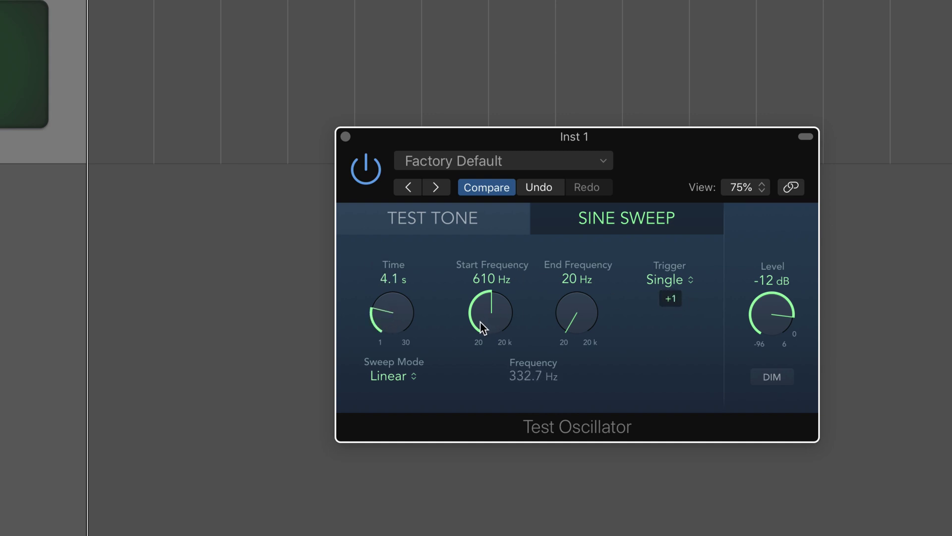
left_click_drag(488, 300, 465, 354)
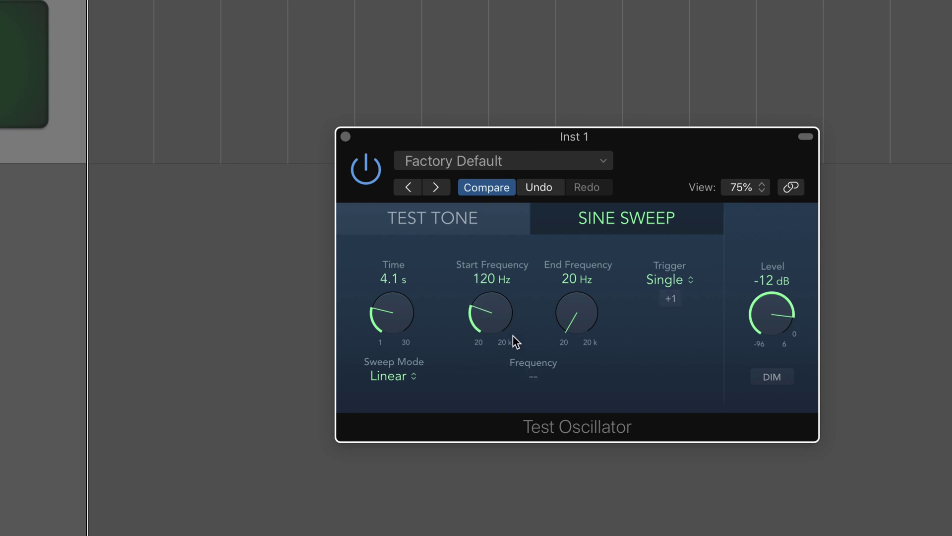
left_click(673, 296)
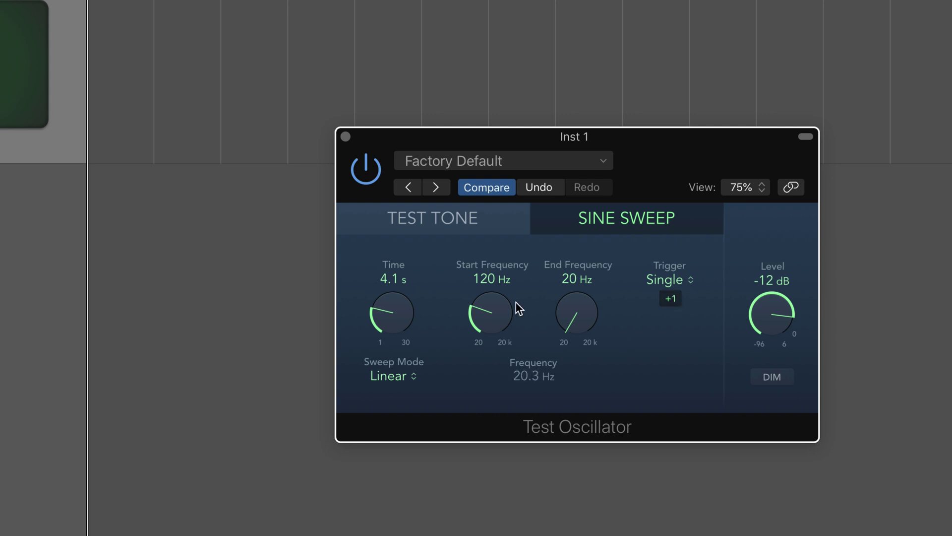
left_click_drag(384, 376, 385, 380)
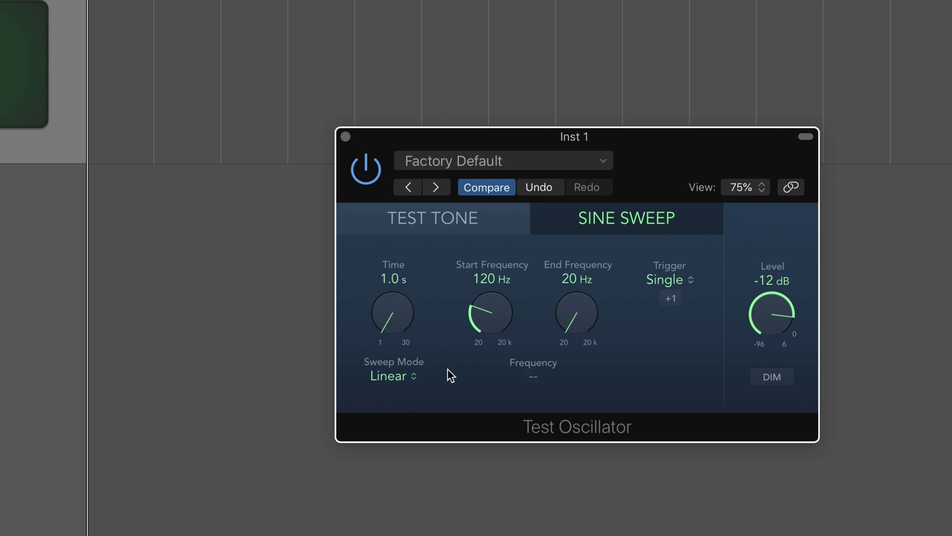
left_click(671, 300)
left_click_drag(489, 305, 484, 310)
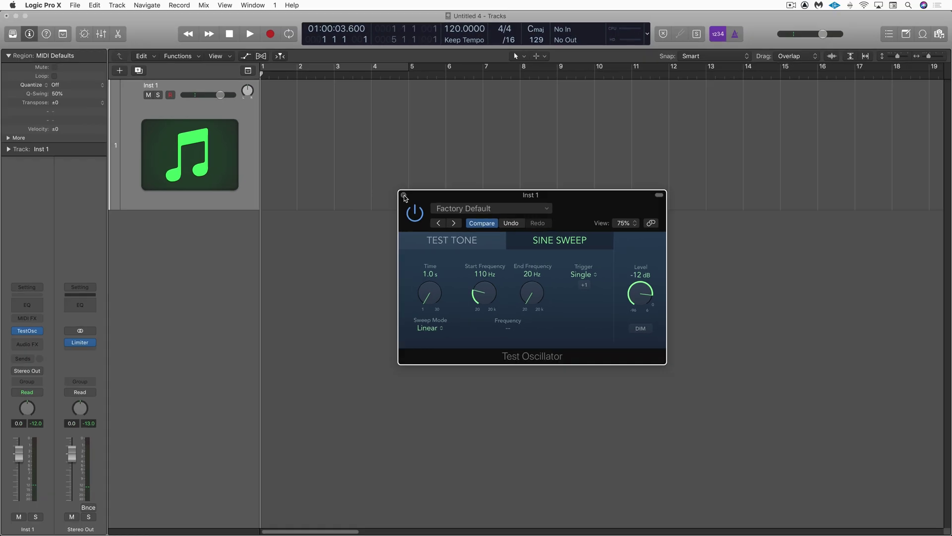
Step: Close the oscillator window and insert a stereo Bitcrusher in Inst 1's first Audio FX slot
left_click(345, 136)
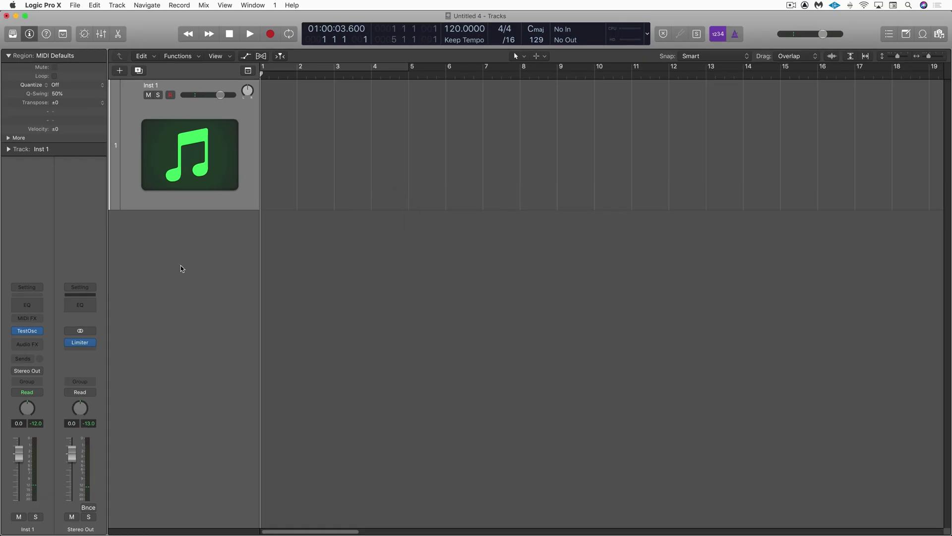
left_click(38, 343)
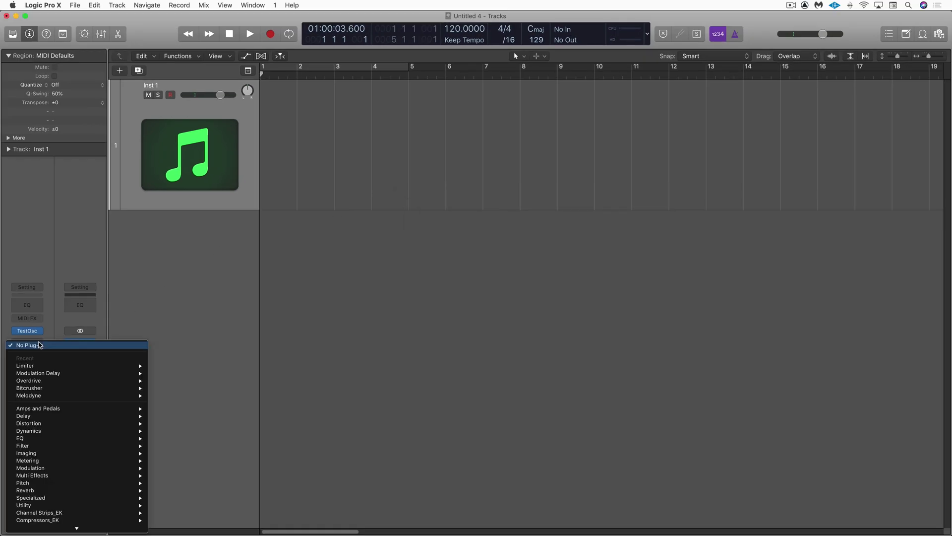
mouse_move(37, 388)
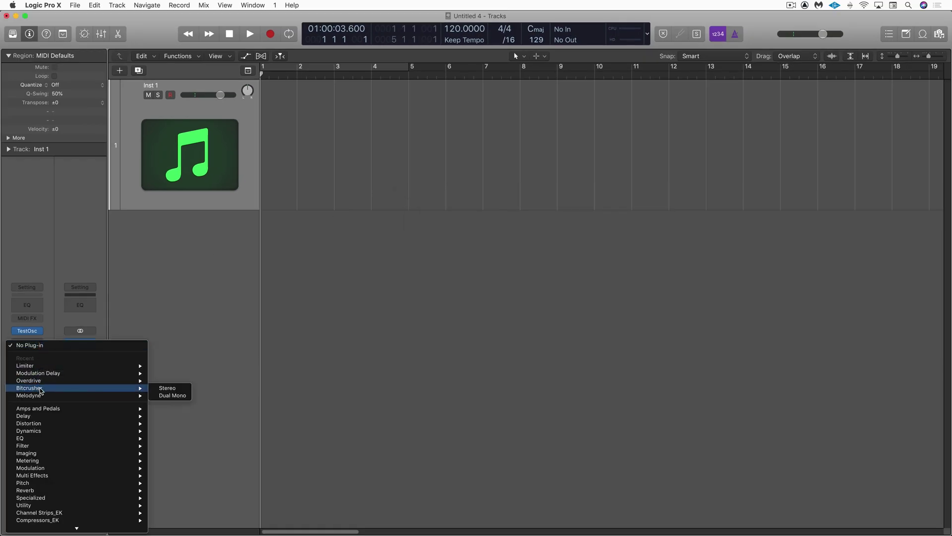
left_click(178, 390)
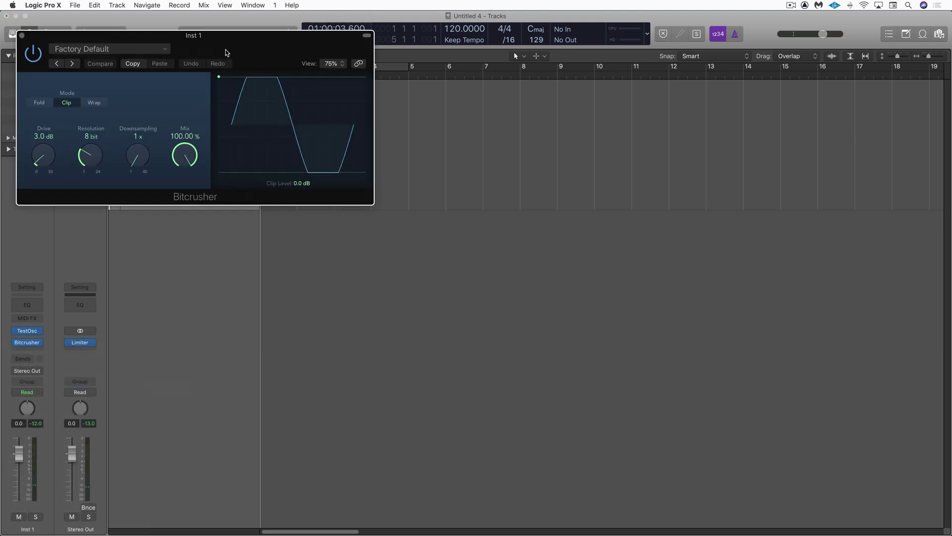
Step: Set the Bitcrusher drive to 26.0 dB and mix to 57.80 %, auditioning sweeps through it
left_click(28, 331)
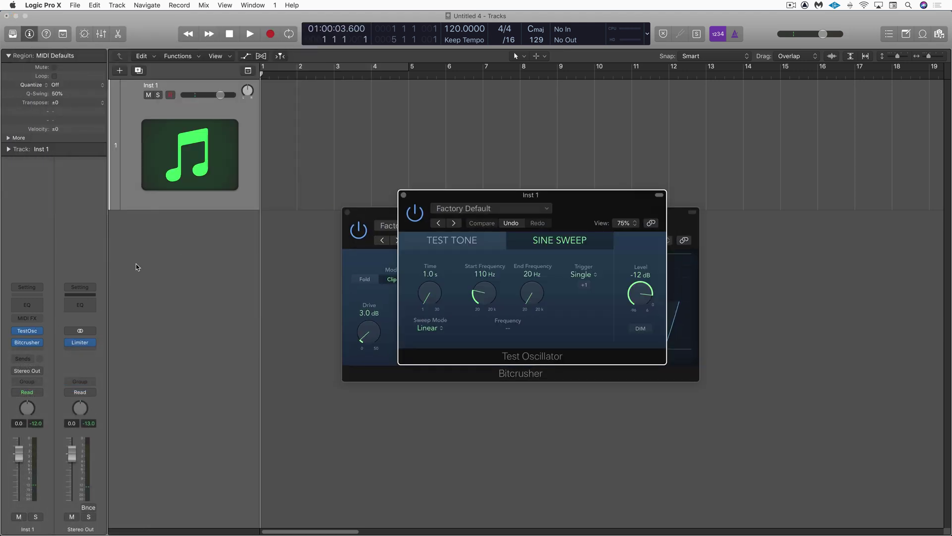
left_click_drag(146, 83, 97, 82)
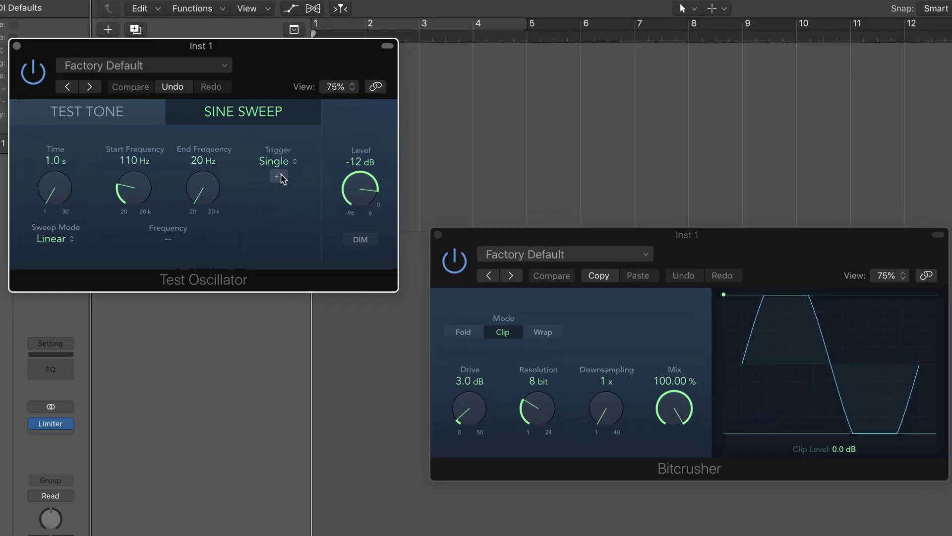
left_click(285, 173)
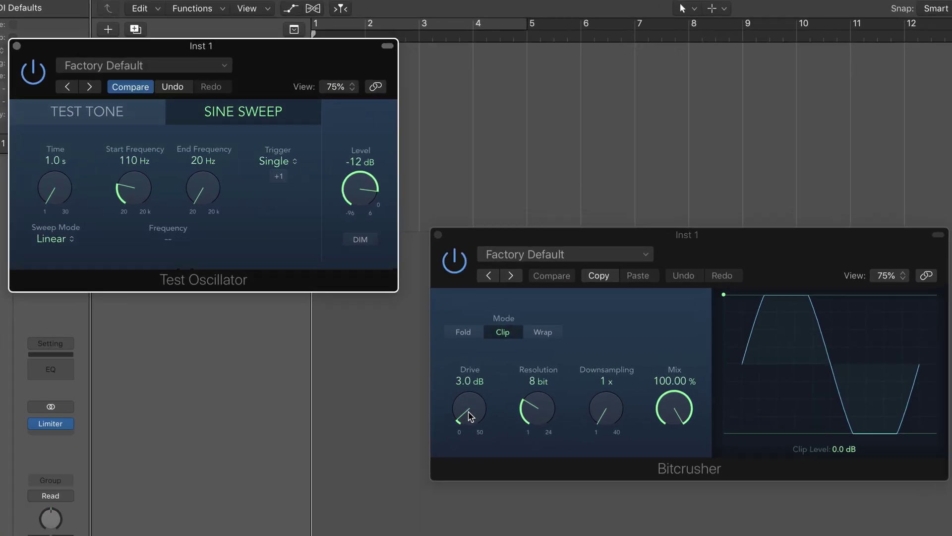
left_click_drag(464, 415, 475, 368)
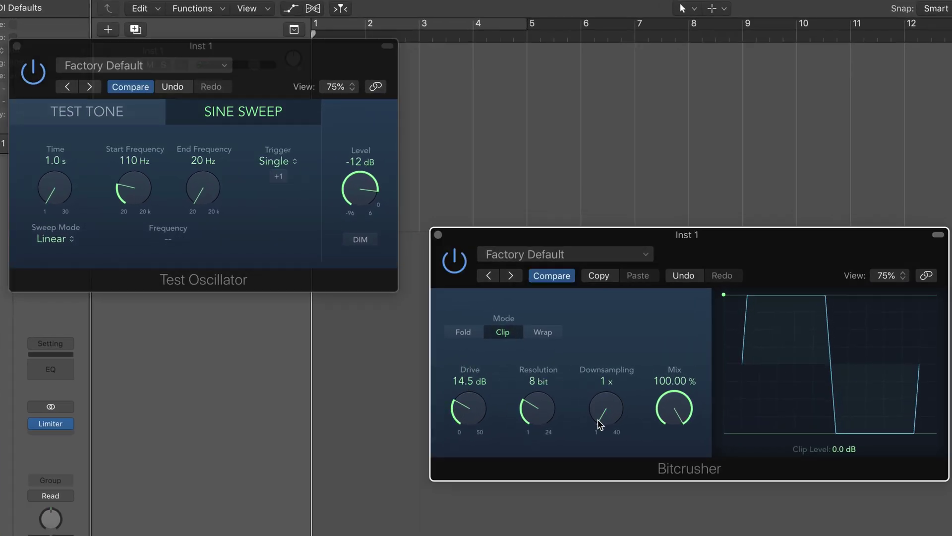
left_click_drag(465, 414, 458, 337)
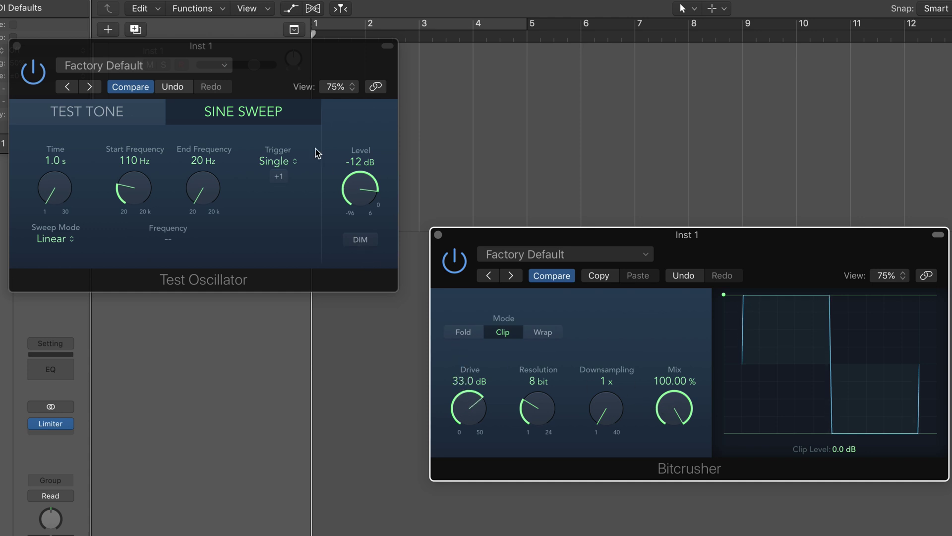
left_click(279, 177)
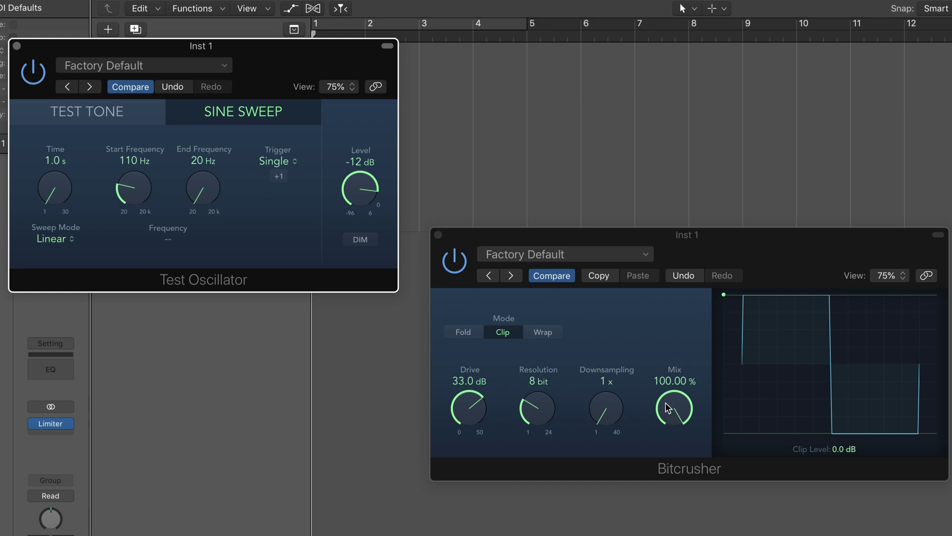
left_click_drag(670, 406, 663, 456)
left_click_drag(469, 406, 463, 435)
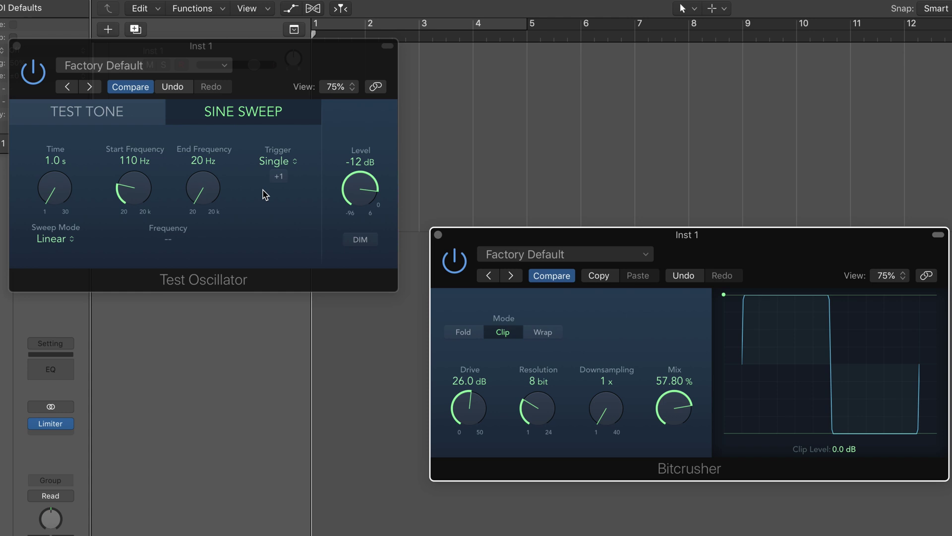
left_click(279, 178)
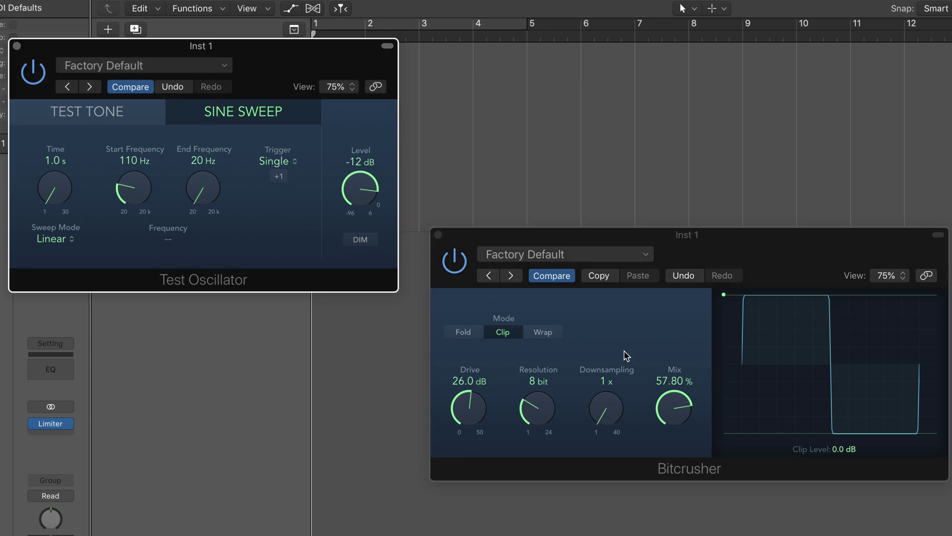
Step: Audition Bitcrusher downsampling at about 35x and 14x, then return it to 1x
left_click_drag(610, 413, 574, 327)
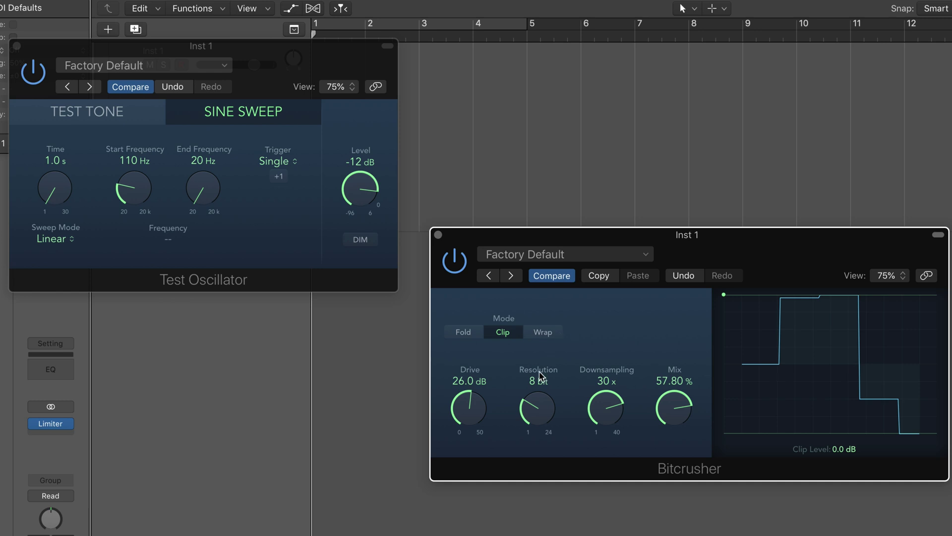
left_click(280, 178)
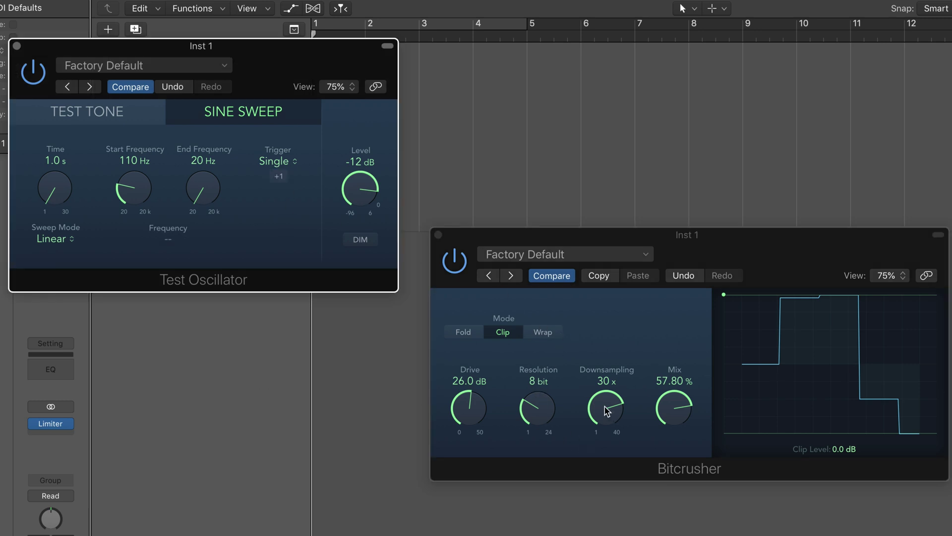
left_click_drag(598, 396, 601, 381)
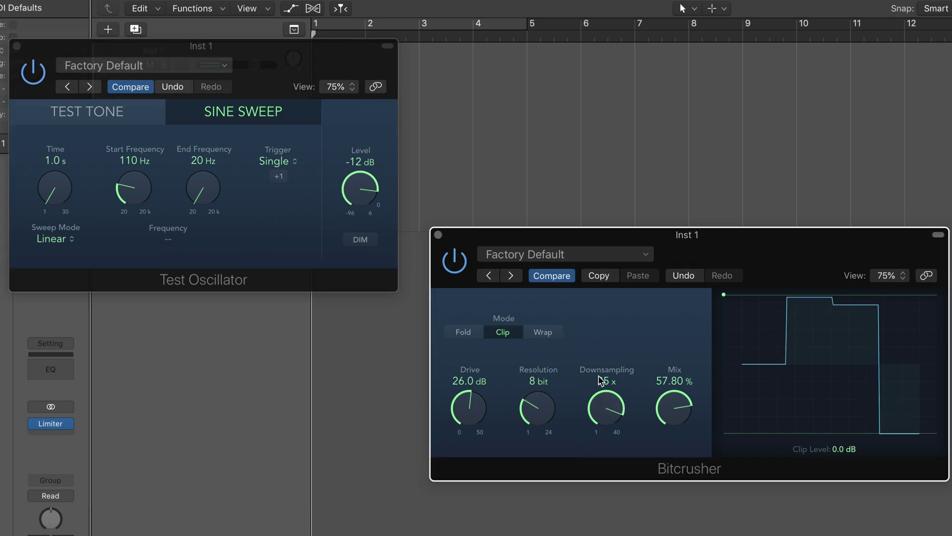
left_click(280, 177)
left_click_drag(628, 412, 597, 476)
left_click(279, 177)
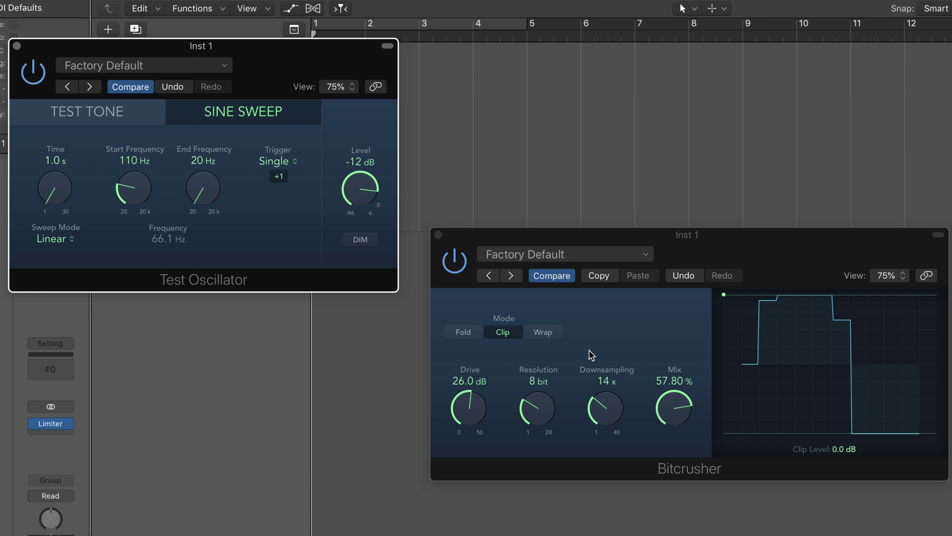
left_click_drag(602, 404, 602, 502)
left_click(280, 178)
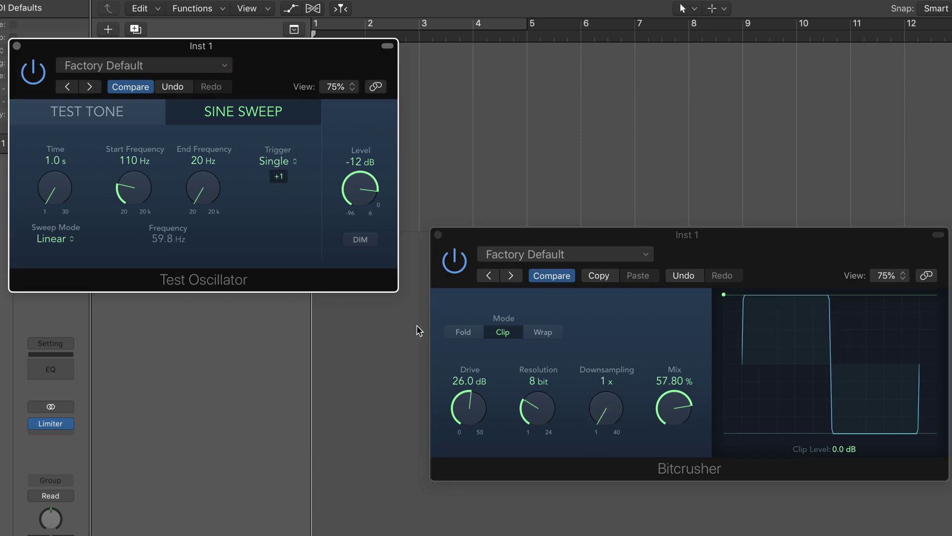
Step: Raise the Bitcrusher resolution to 16 bit, audition it, and close the Bitcrusher window
left_click_drag(536, 411, 522, 339)
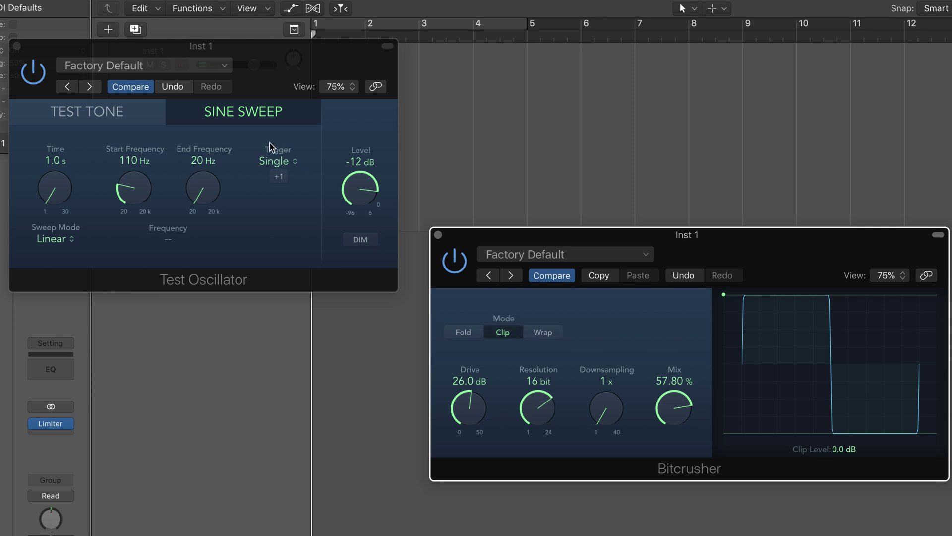
left_click(280, 180)
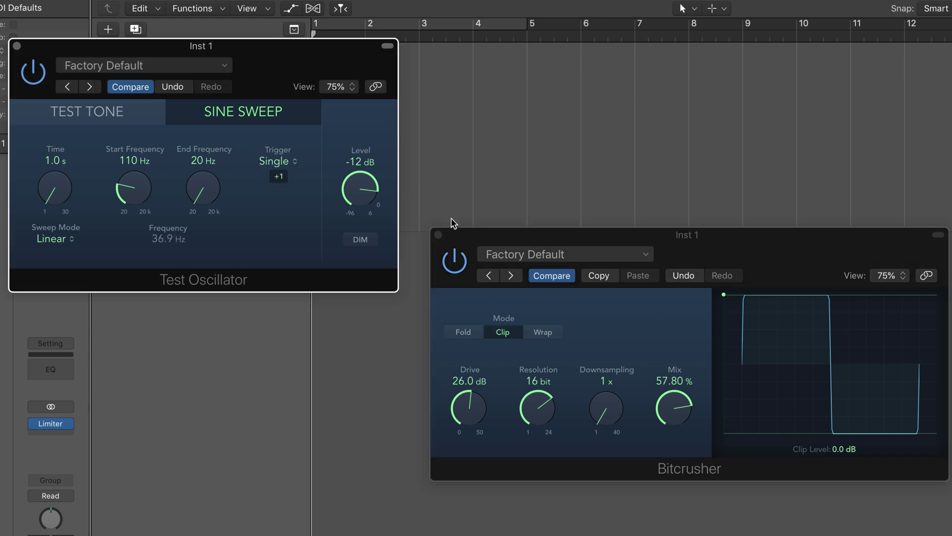
left_click(440, 238)
left_click(439, 235)
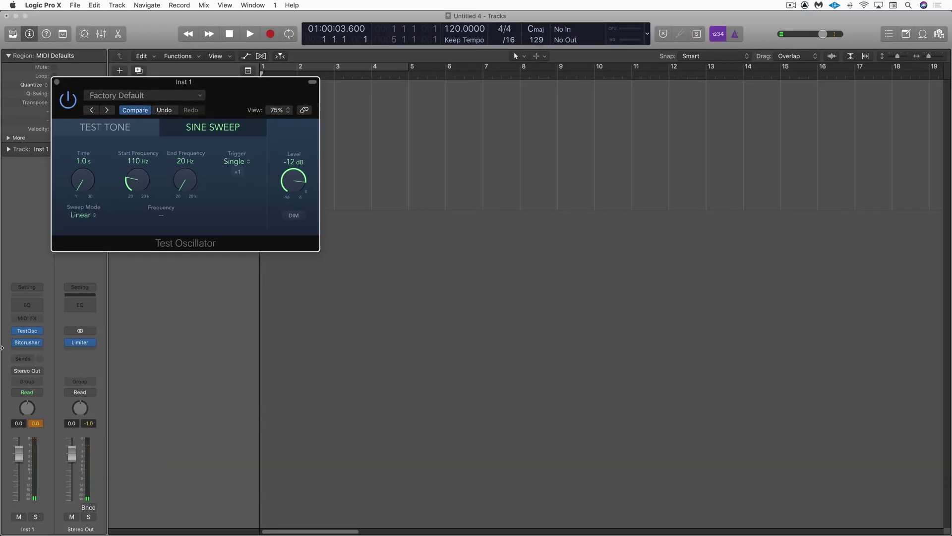
Step: Insert a stereo Overdrive after the Bitcrusher and move its window into open space
left_click(30, 352)
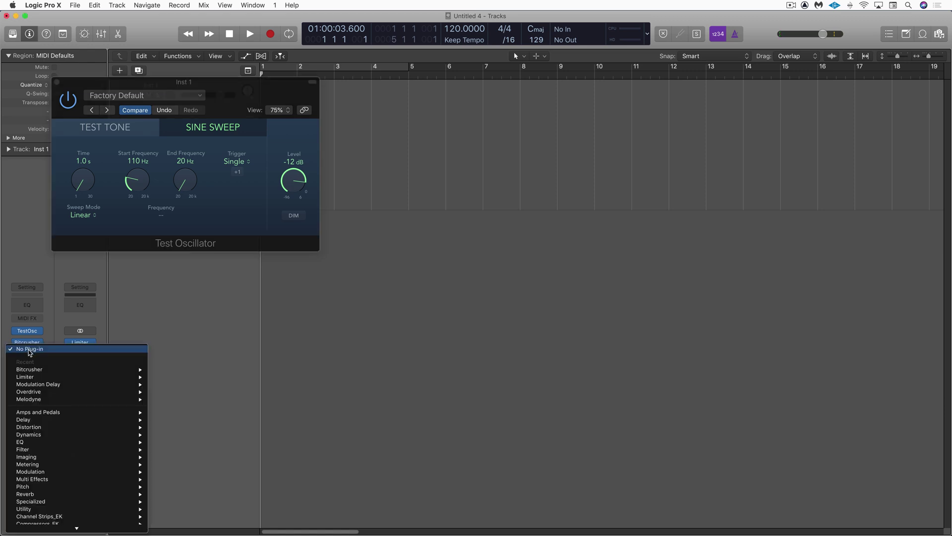
mouse_move(118, 393)
left_click(159, 392)
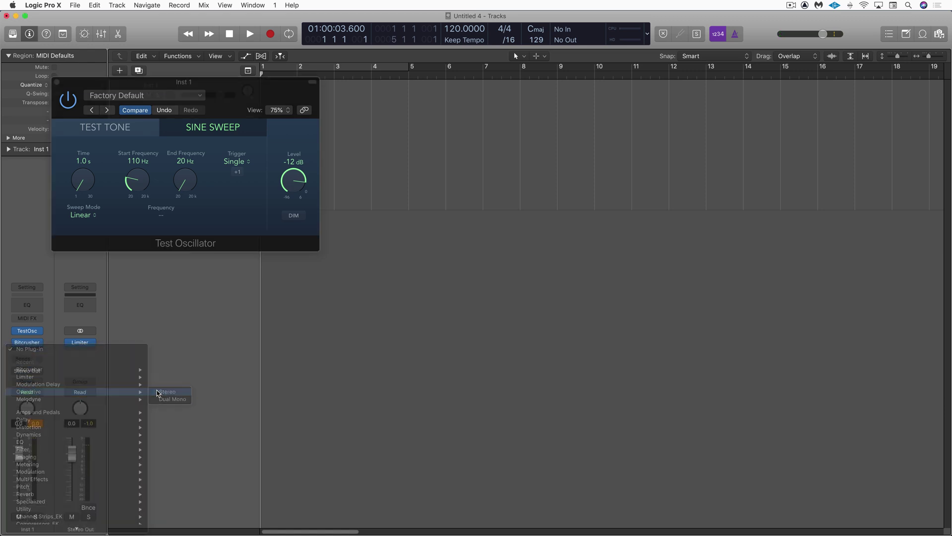
left_click_drag(95, 17, 436, 196)
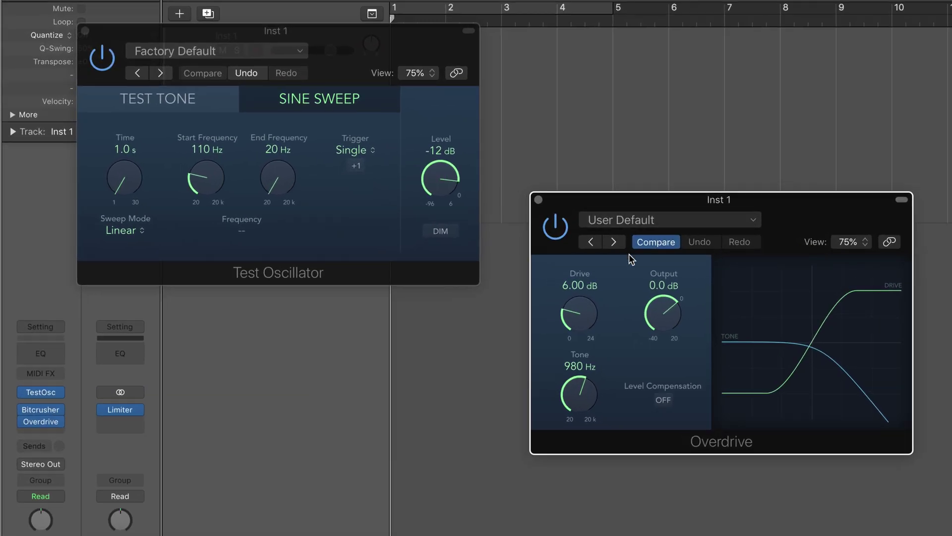
Step: Compare Overdrive drive settings with output at -5.5 dB, auditioning each sweep
left_click_drag(578, 312, 555, 226)
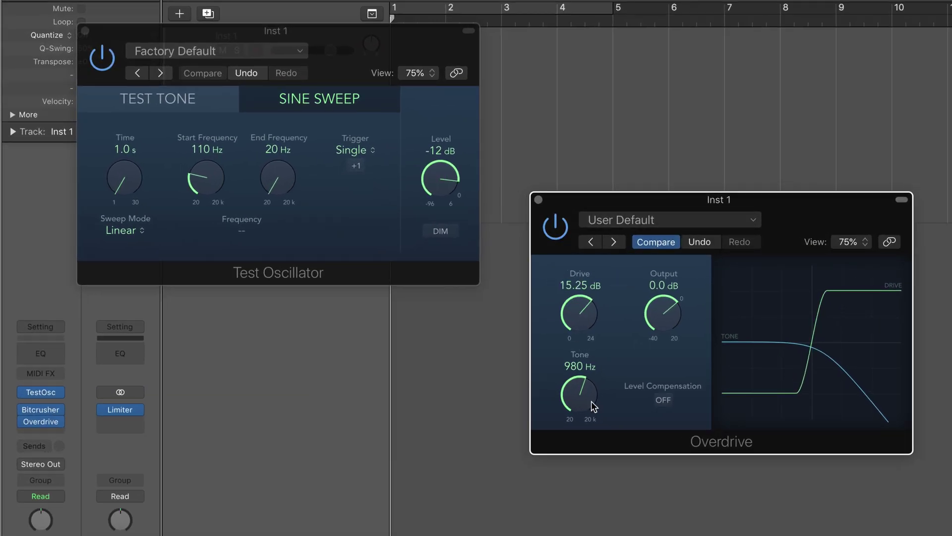
left_click_drag(665, 315, 665, 329)
left_click(356, 165)
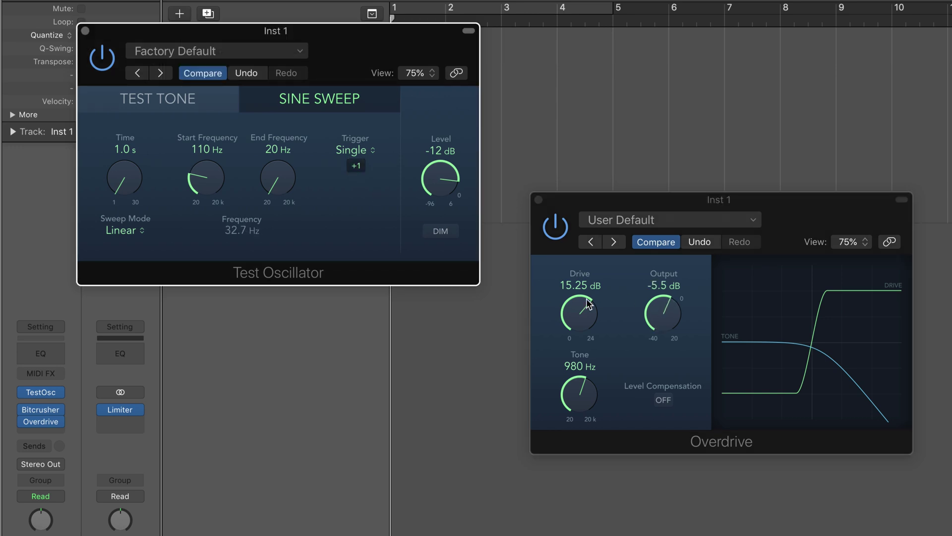
left_click_drag(590, 304, 507, 219)
left_click(356, 165)
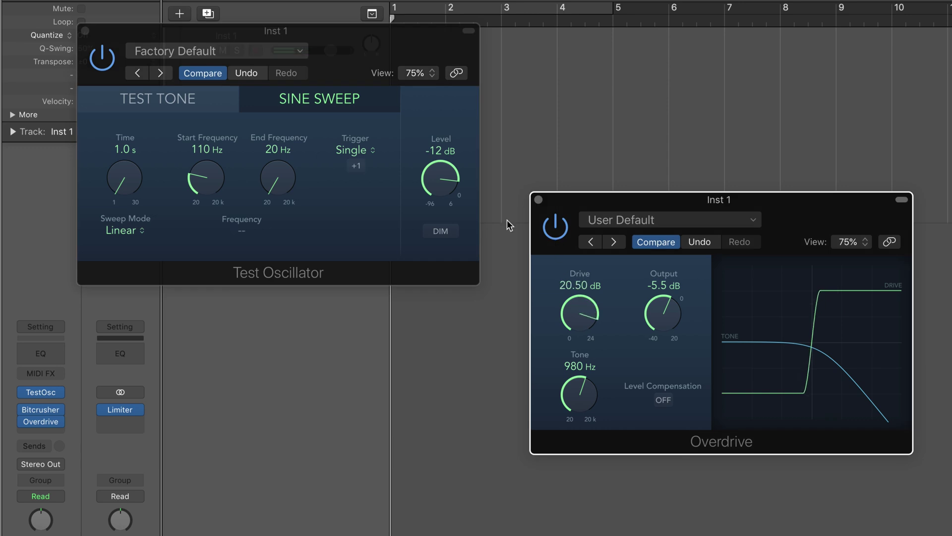
left_click(355, 165)
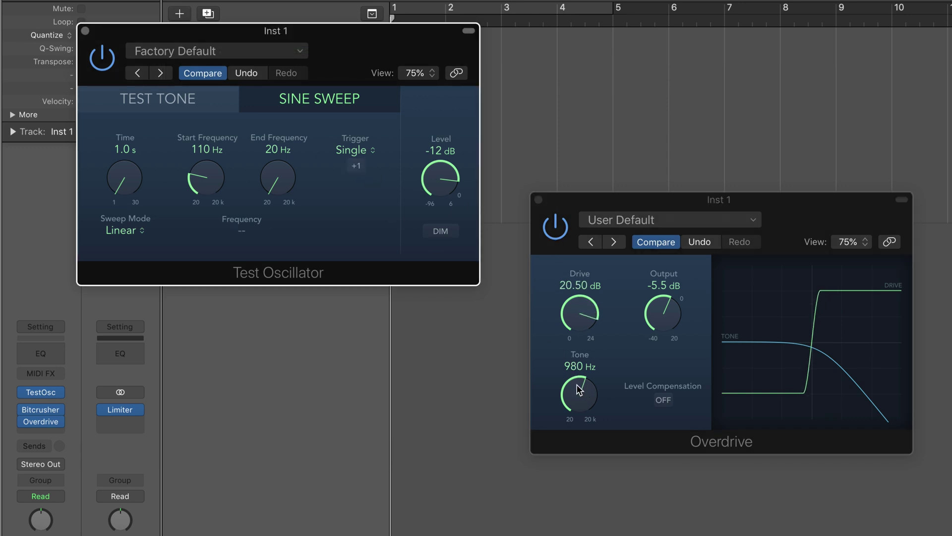
Step: Try Overdrive tone at 610 and 180 Hz, return it to 20000 Hz, and raise output to -3.0 dB
left_click_drag(579, 390, 563, 290)
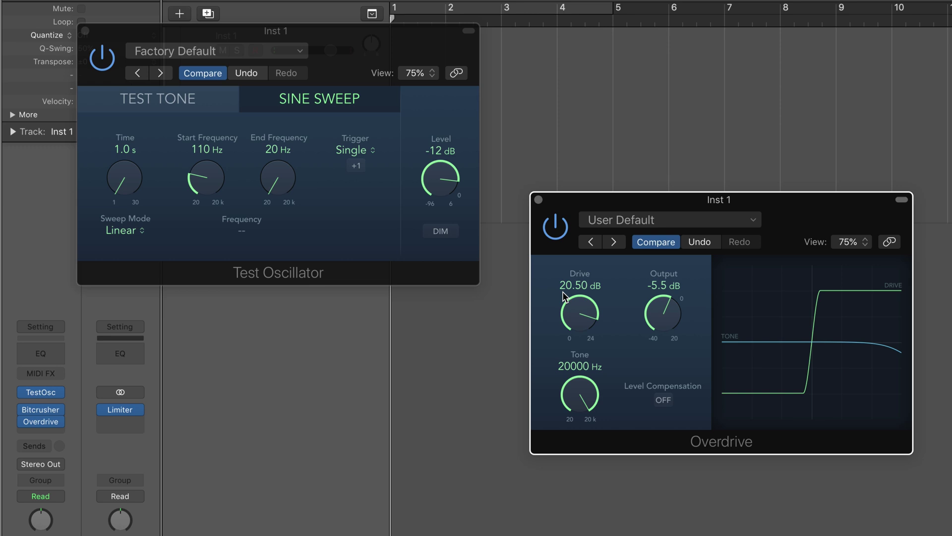
left_click(356, 165)
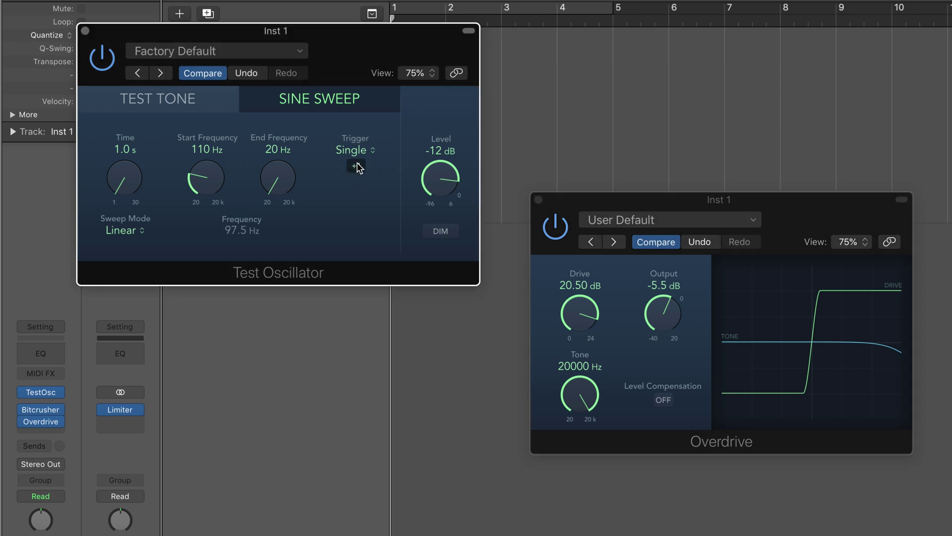
left_click_drag(585, 393, 527, 406)
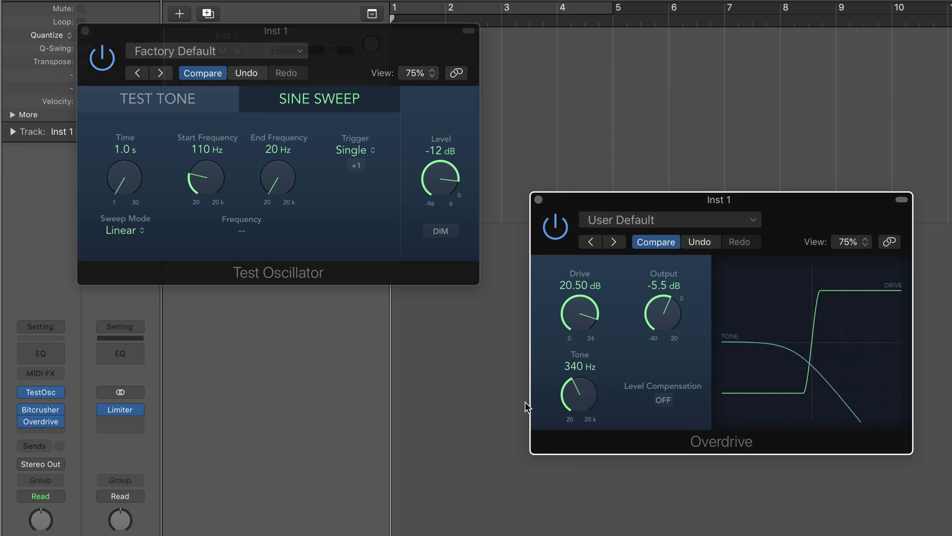
left_click(360, 167)
left_click_drag(587, 401, 572, 404)
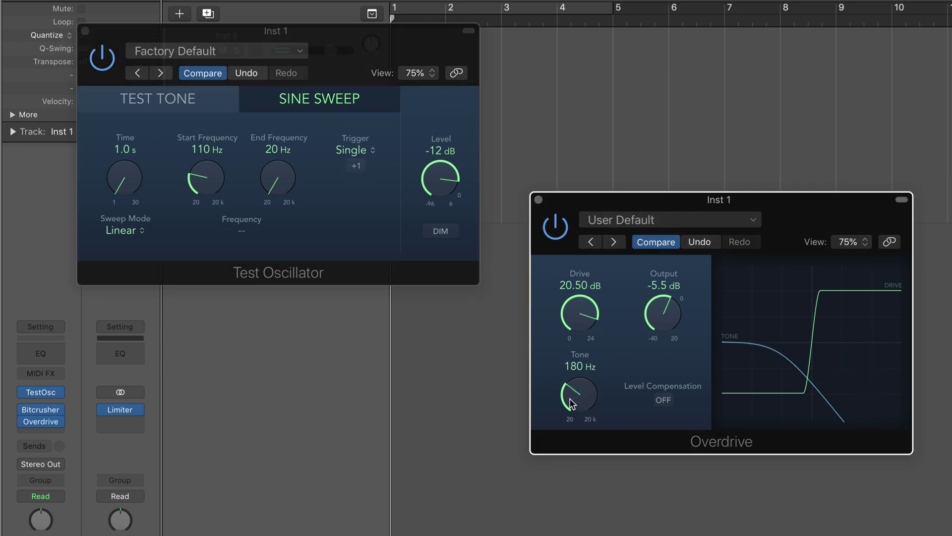
left_click(361, 167)
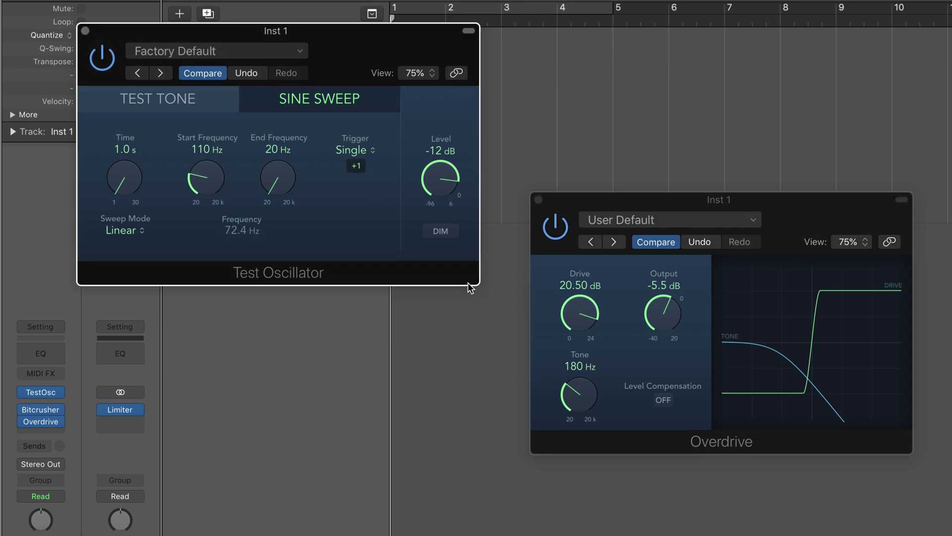
left_click_drag(583, 412, 531, 233)
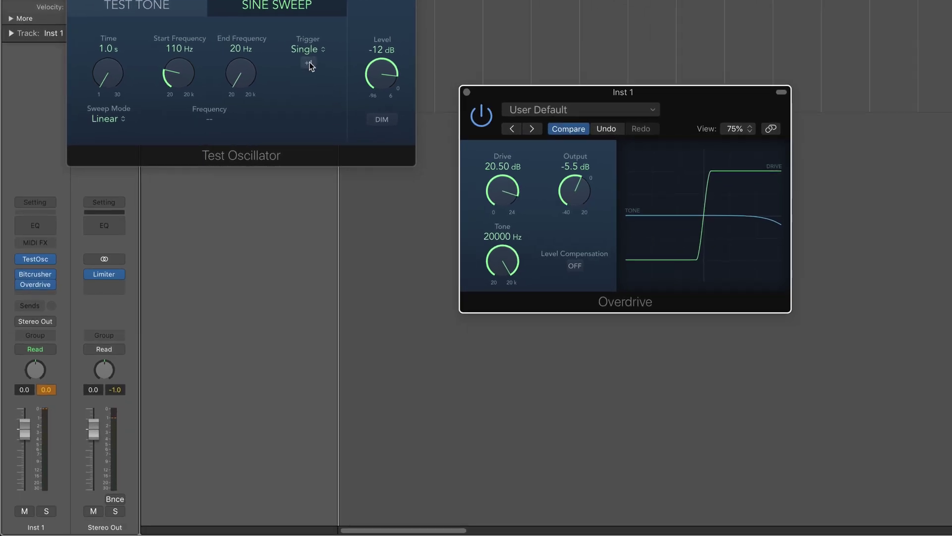
left_click(309, 62)
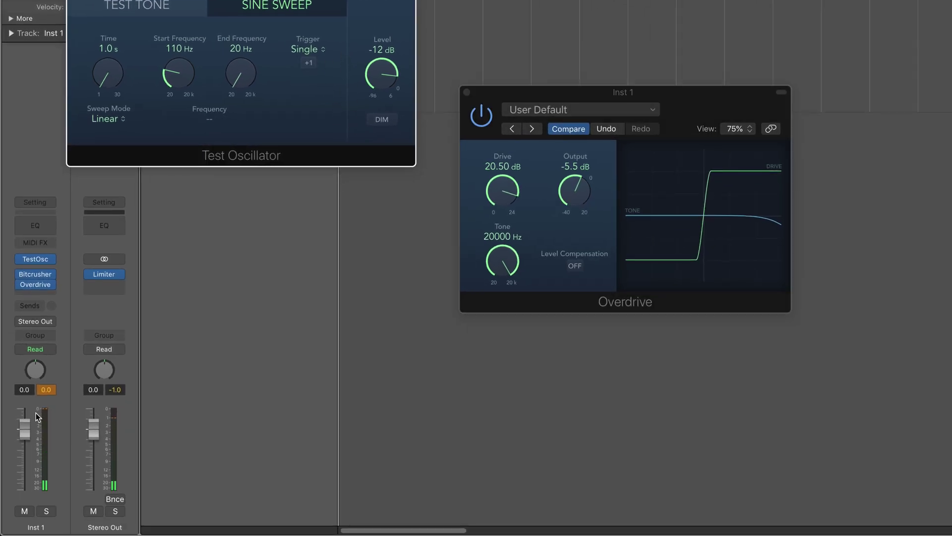
left_click_drag(570, 196, 573, 192)
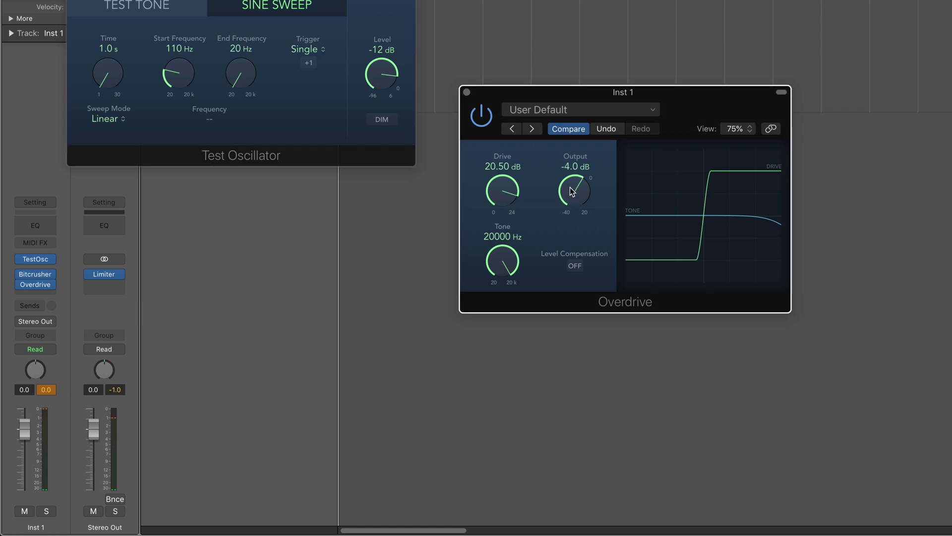
left_click(309, 63)
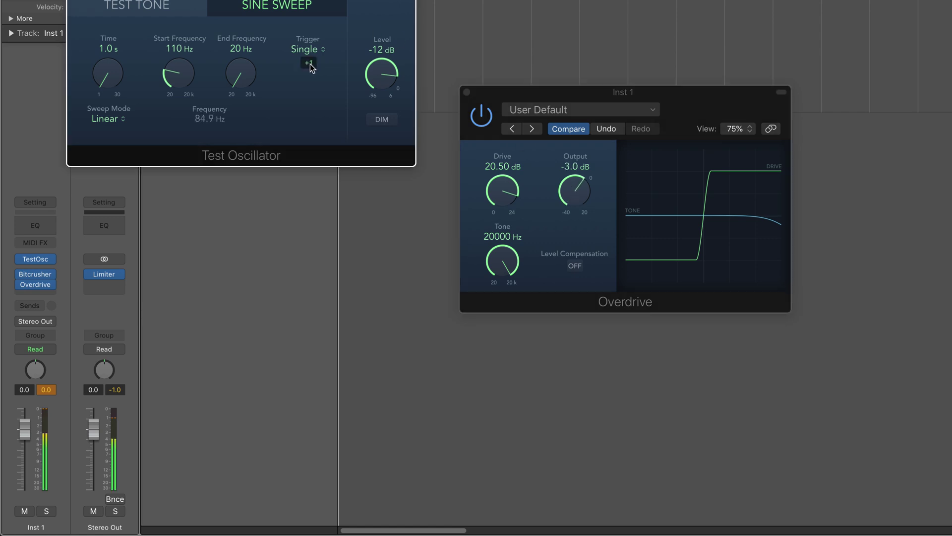
Step: Close Overdrive, insert a stereo Modulation Delay in the next slot, and move its window right
left_click(467, 93)
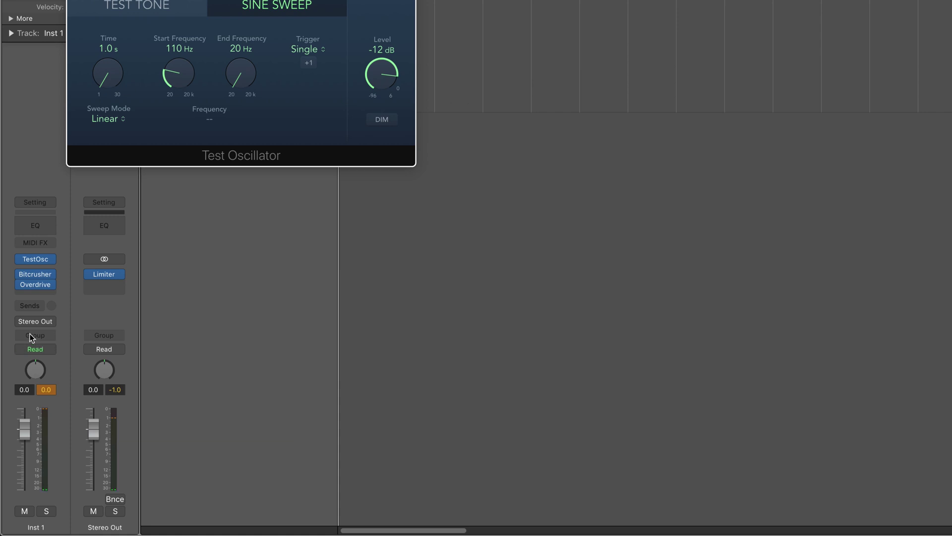
left_click(38, 293)
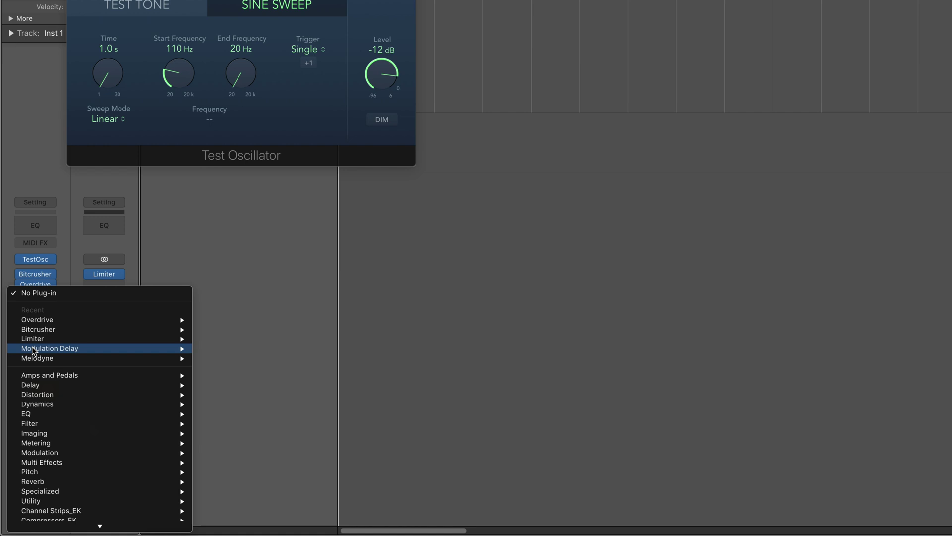
scroll(36, 357, "down", 3)
mouse_move(40, 373)
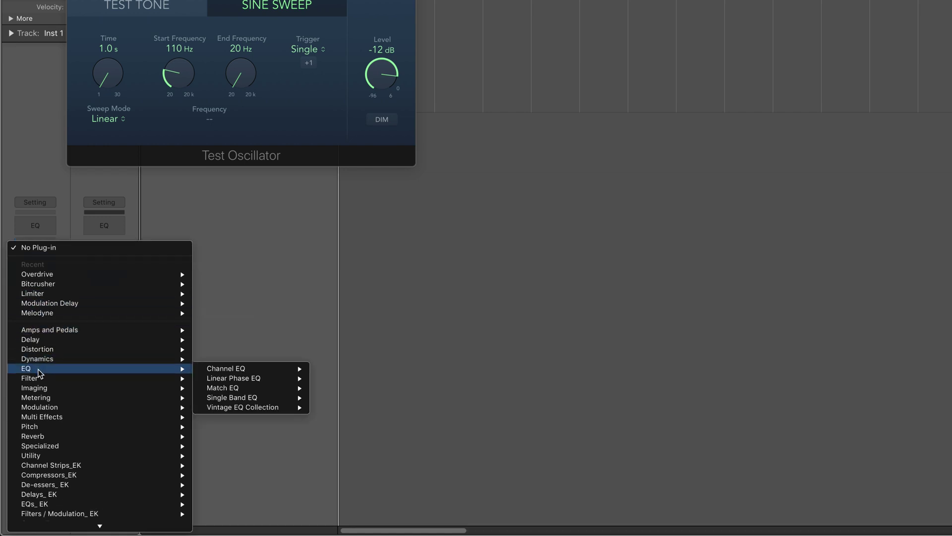
mouse_move(41, 412)
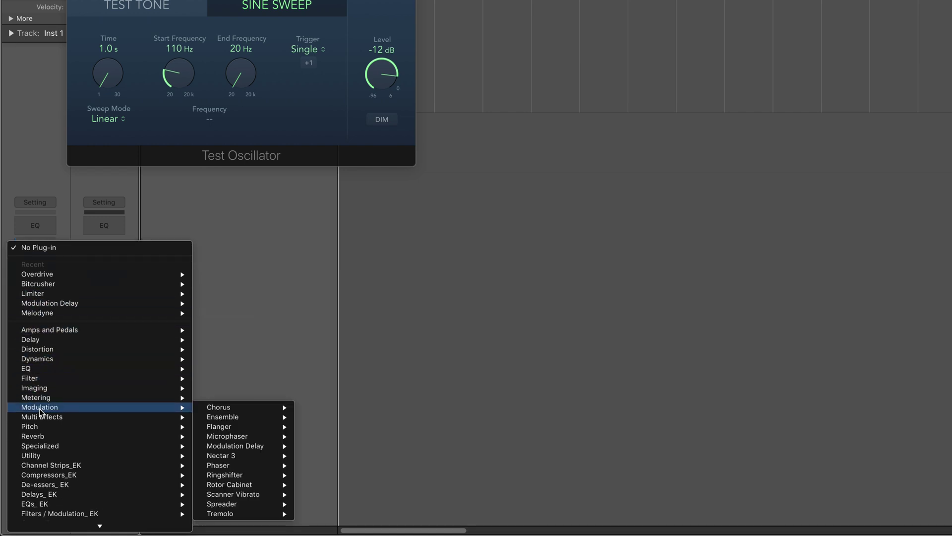
mouse_move(277, 447)
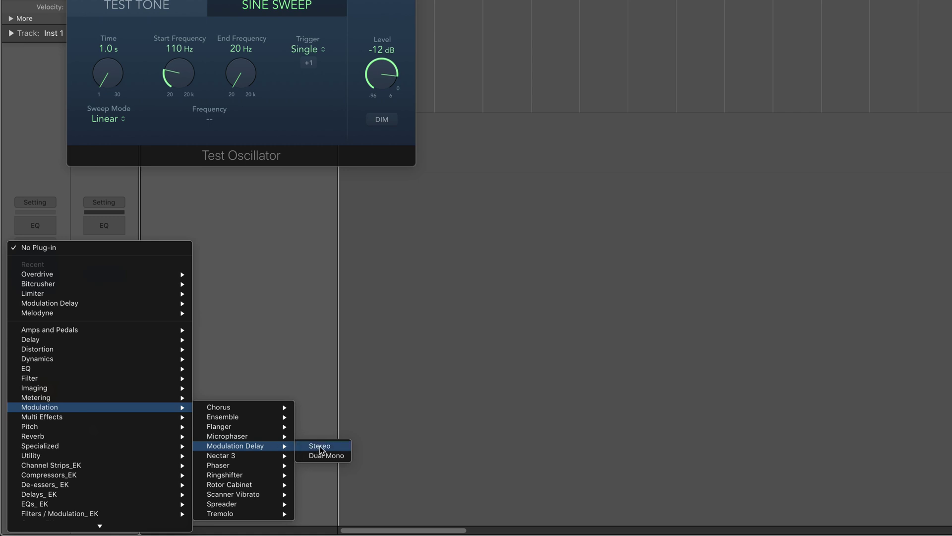
left_click(320, 446)
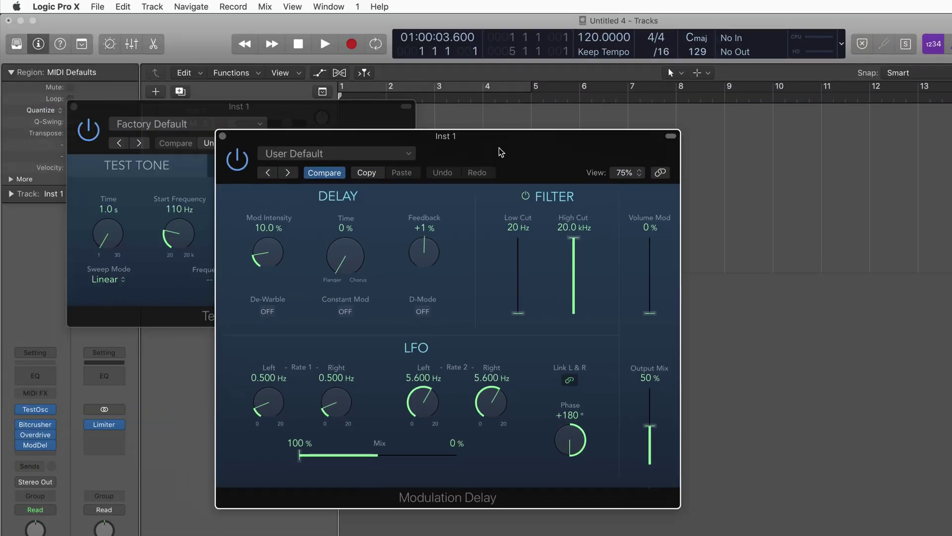
left_click_drag(499, 148, 722, 140)
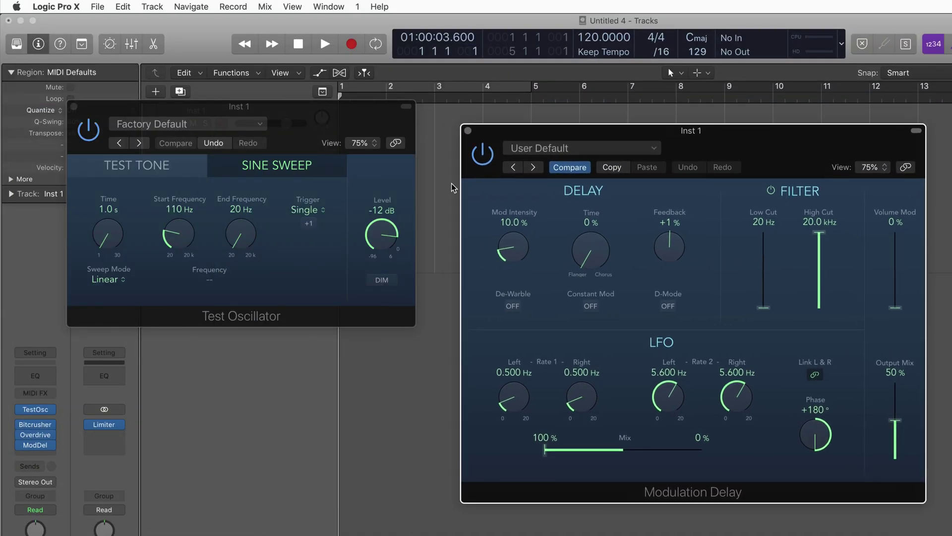
Step: Audition the sweep with the Modulation Delay bypassed and active to compare
left_click(309, 226)
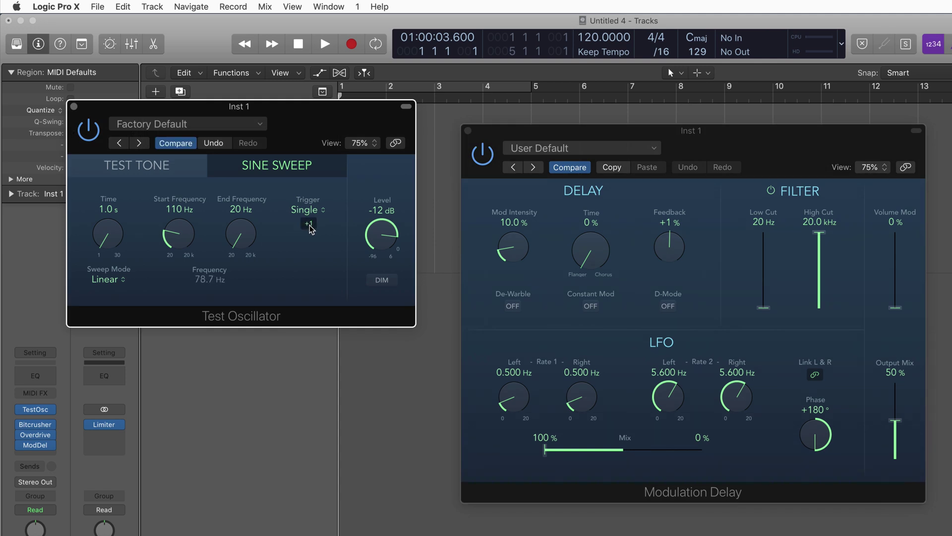
left_click(482, 159)
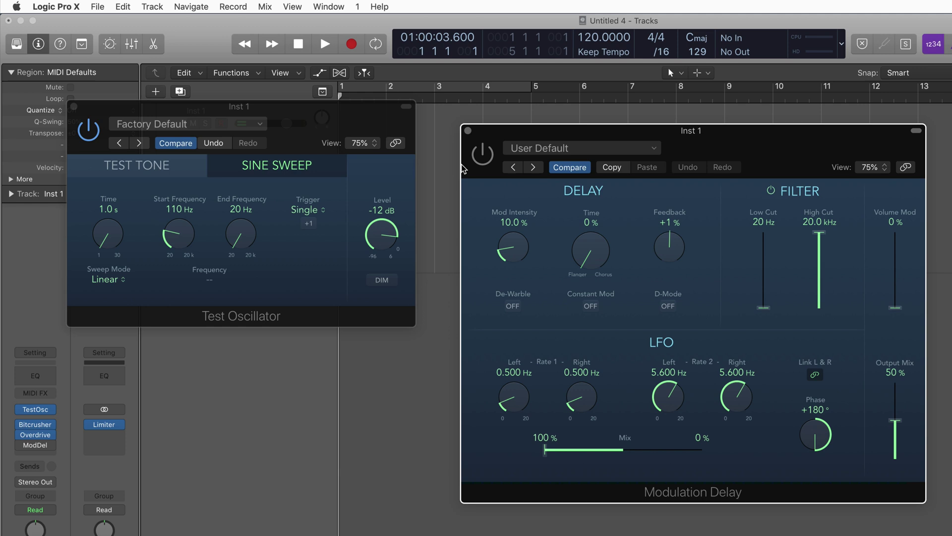
left_click(309, 225)
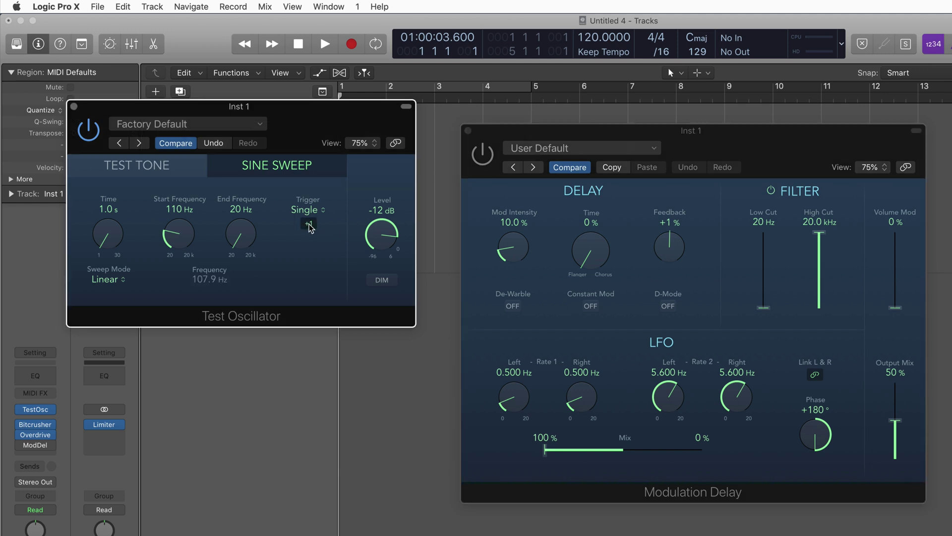
left_click(481, 158)
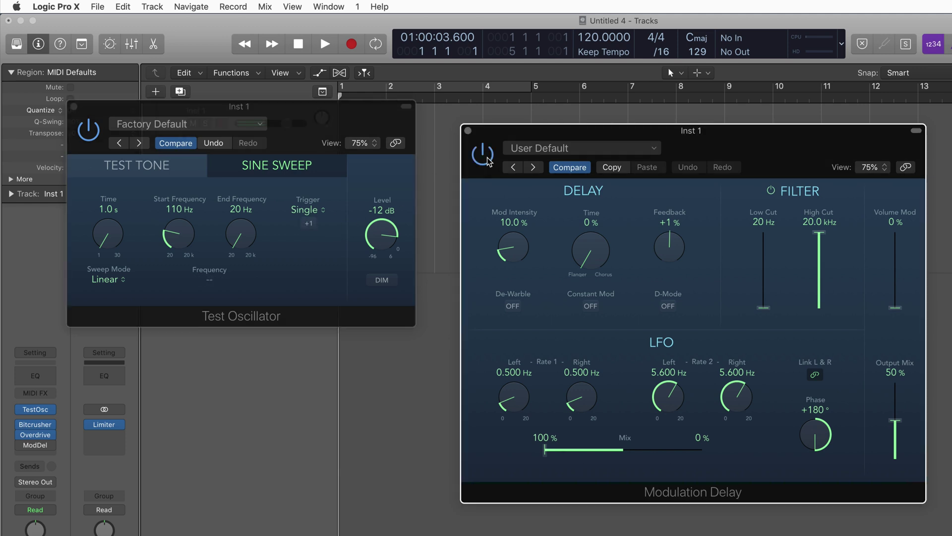
Step: Reload the Modulation Delay as Dual Mono and audition, switching between the R and L channels
left_click(52, 447)
mouse_move(173, 428)
mouse_move(242, 460)
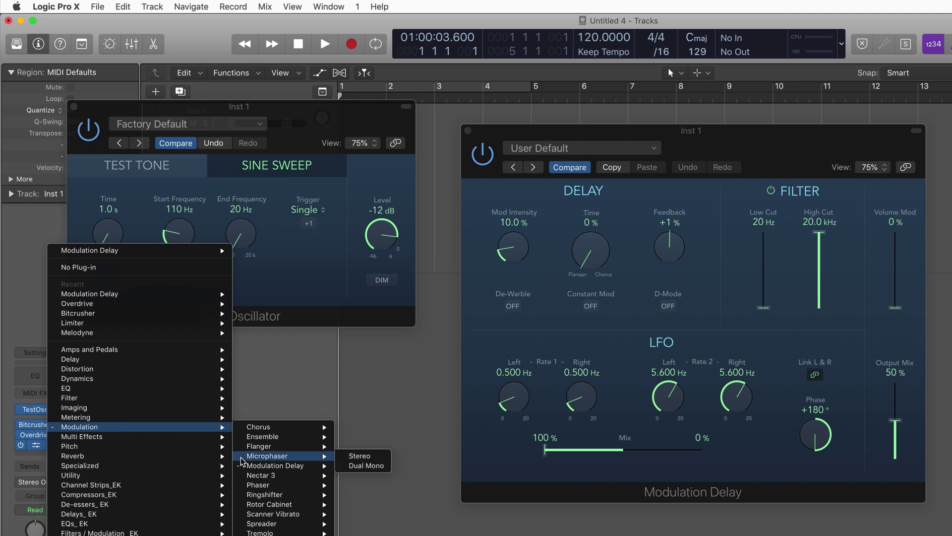
mouse_move(277, 466)
left_click(357, 475)
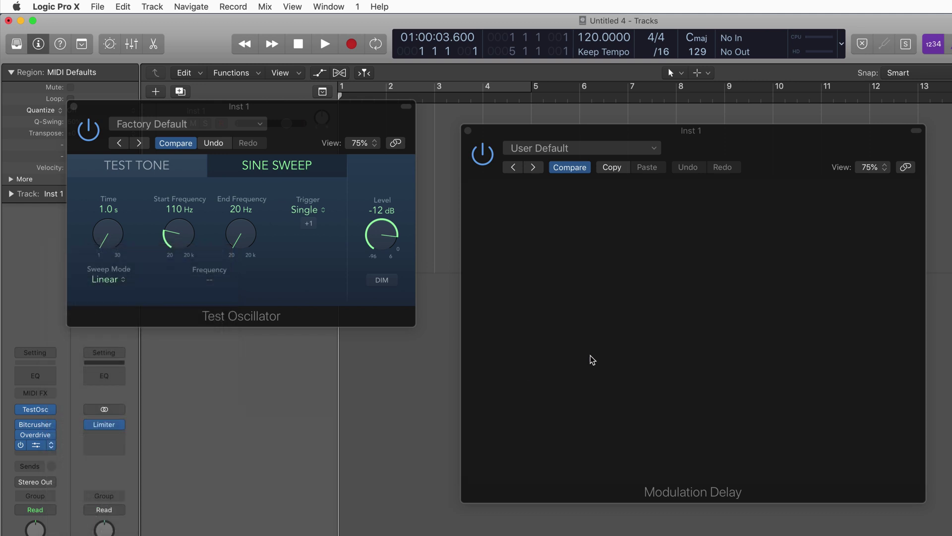
left_click(695, 188)
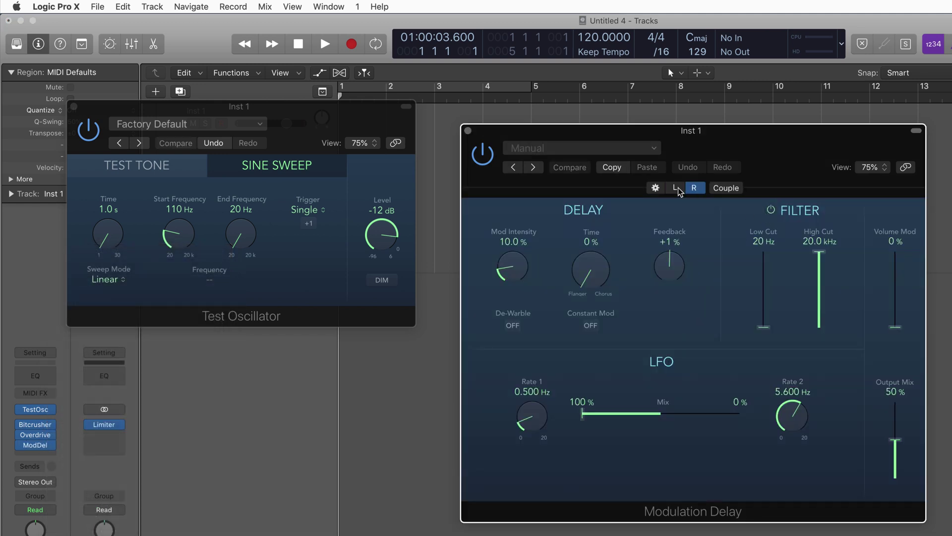
left_click(676, 189)
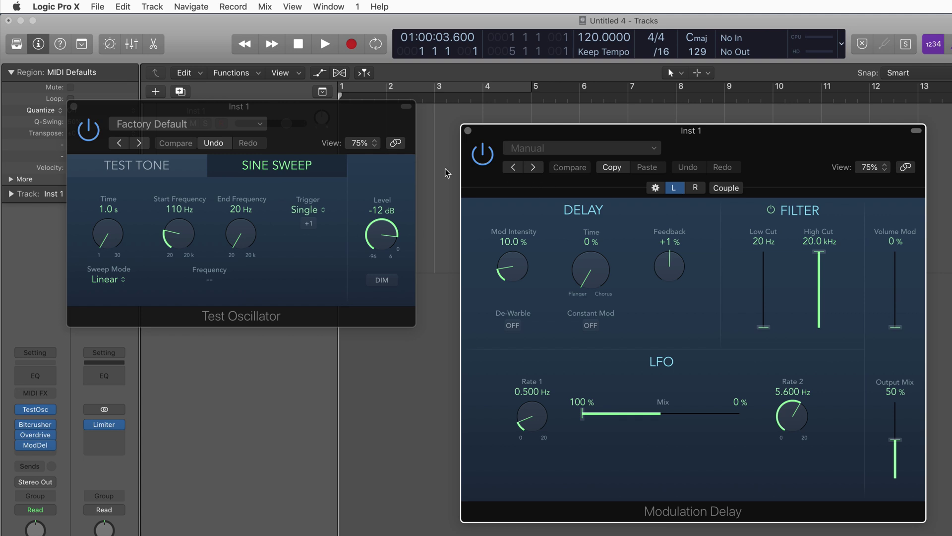
left_click(309, 224)
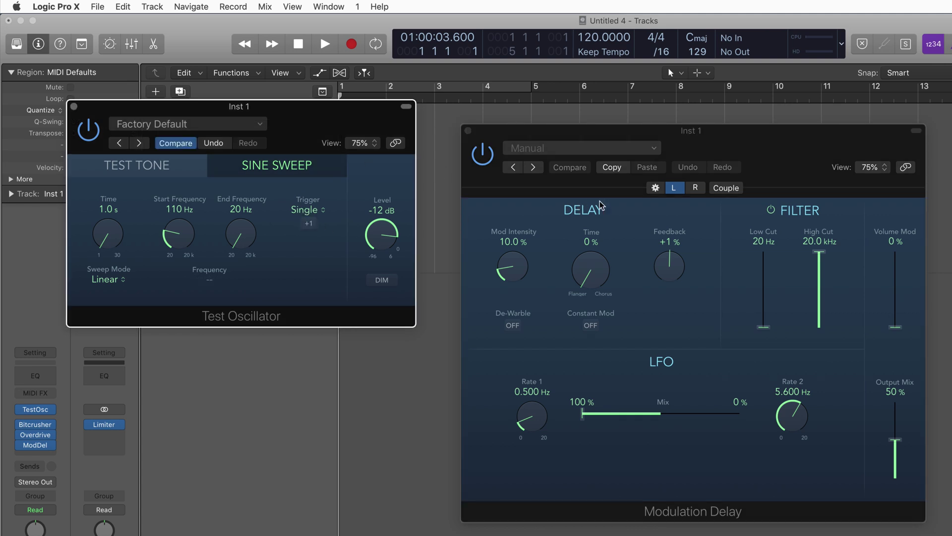
Step: Push the right channel's LFO mix fully to Rate 2, raise feedback to +13%, and close the window
left_click(695, 189)
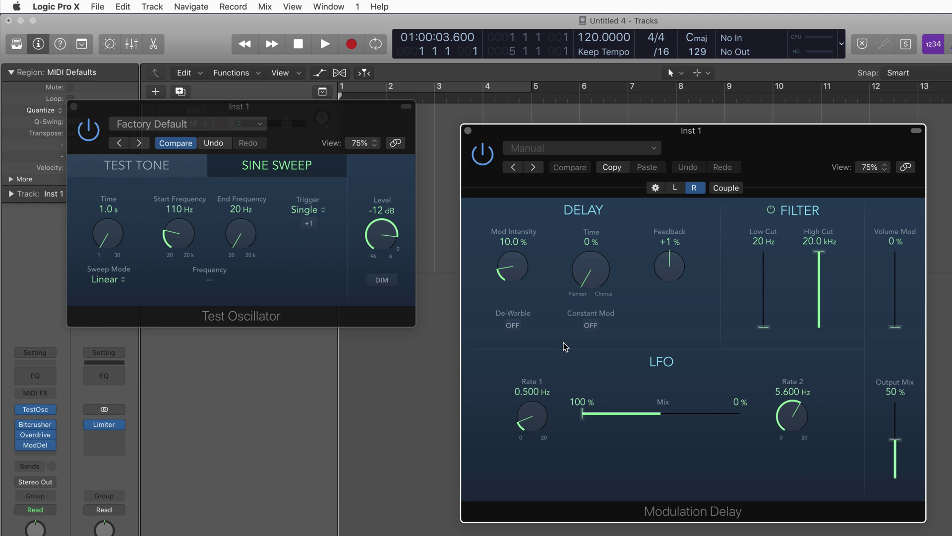
left_click_drag(585, 415, 736, 420)
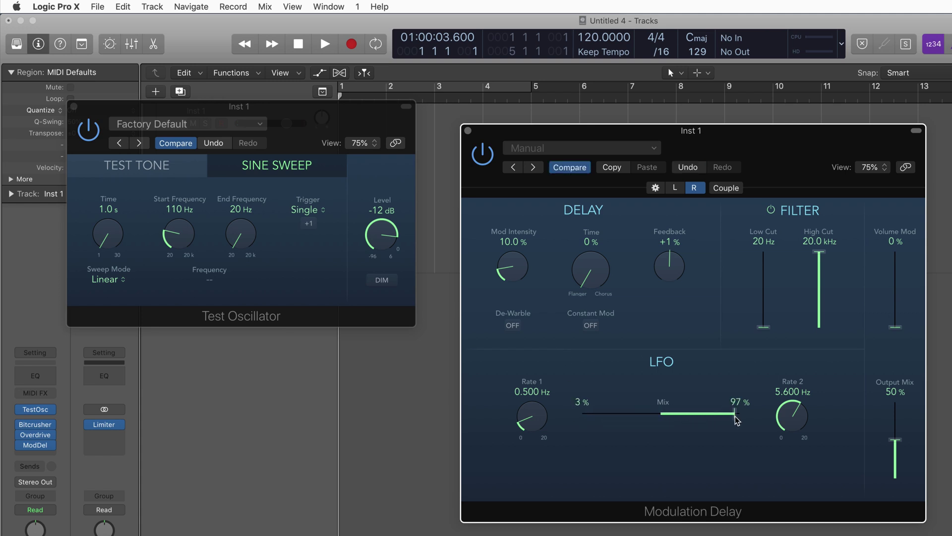
left_click(309, 224)
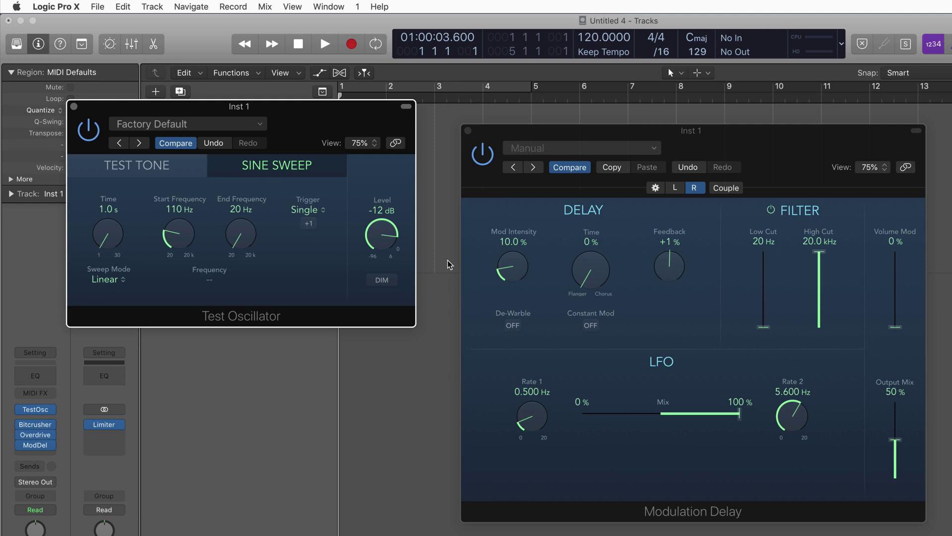
left_click_drag(665, 264, 667, 255)
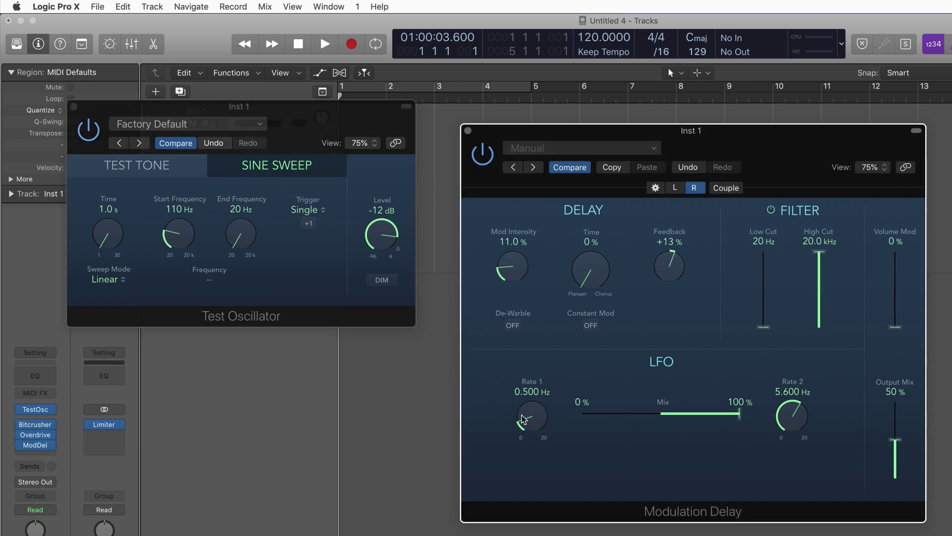
left_click(308, 224)
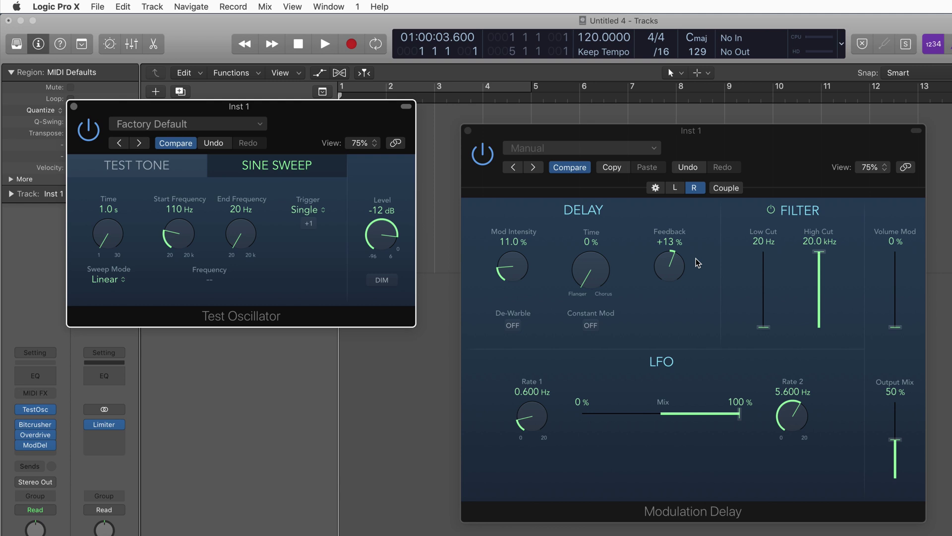
left_click(468, 130)
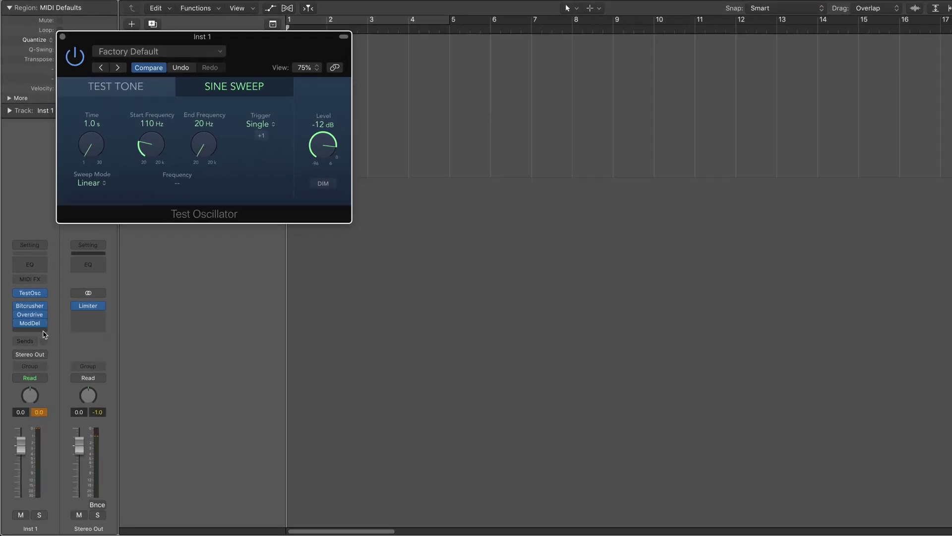
Step: Bring up the Modulation plug-in list for the empty insert slot below ModDel on Inst 1
left_click(40, 330)
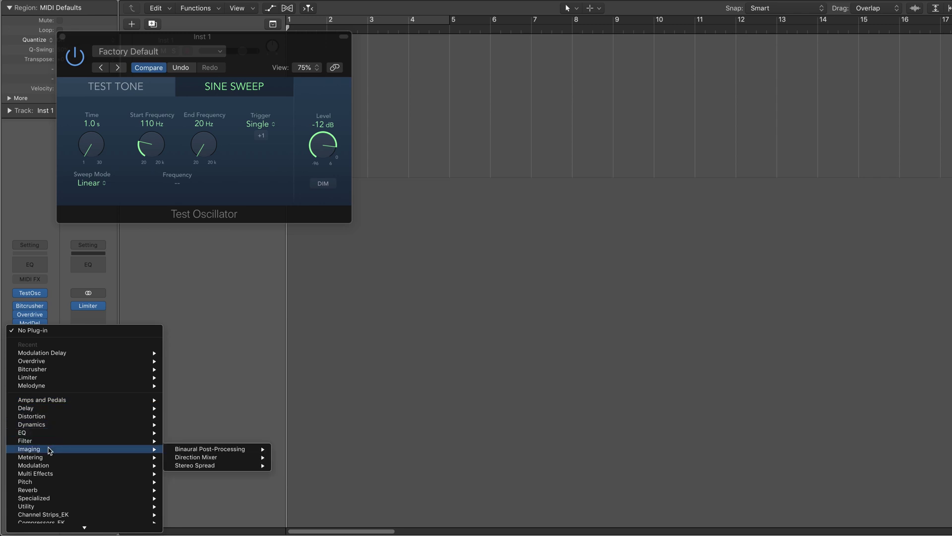
mouse_move(45, 467)
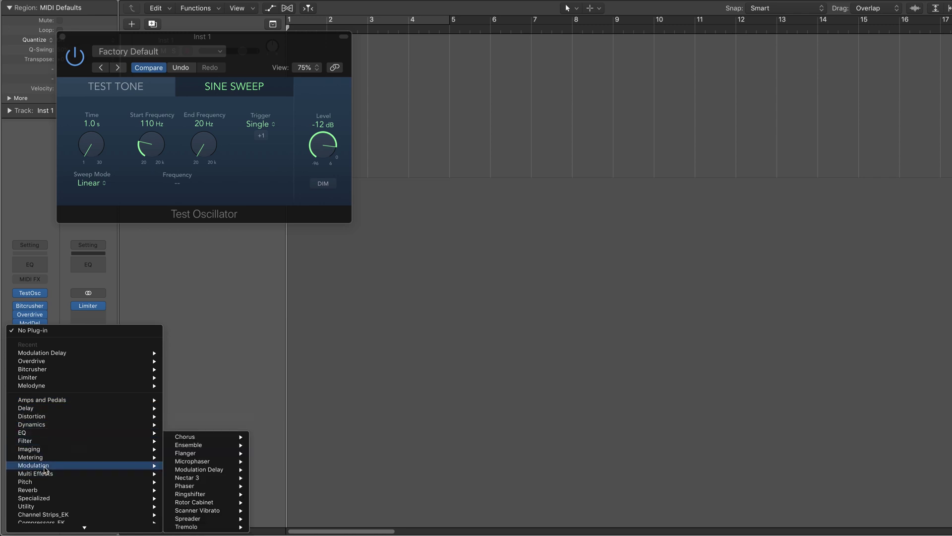
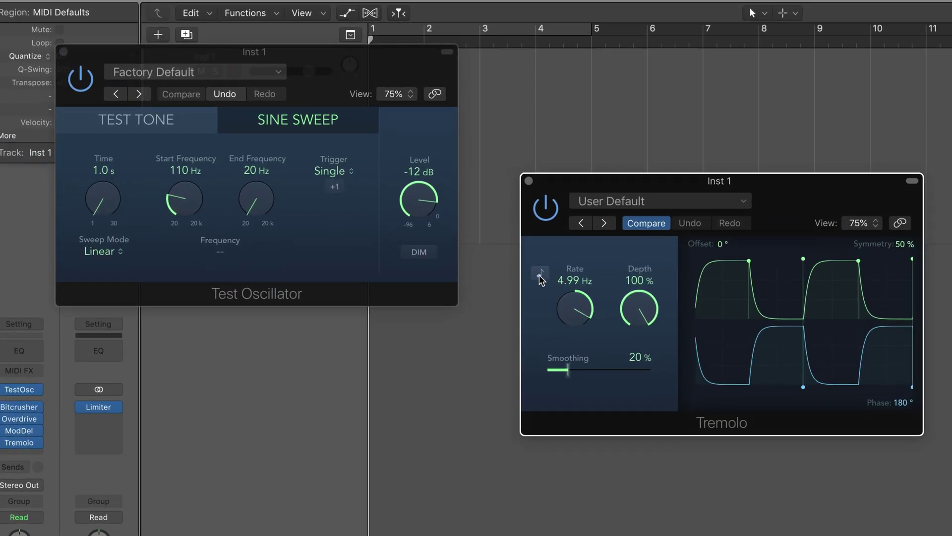
Step: Sync the Tremolo rate to 1/4d and audition the sine sweep
left_click(539, 275)
left_click_drag(571, 297, 569, 318)
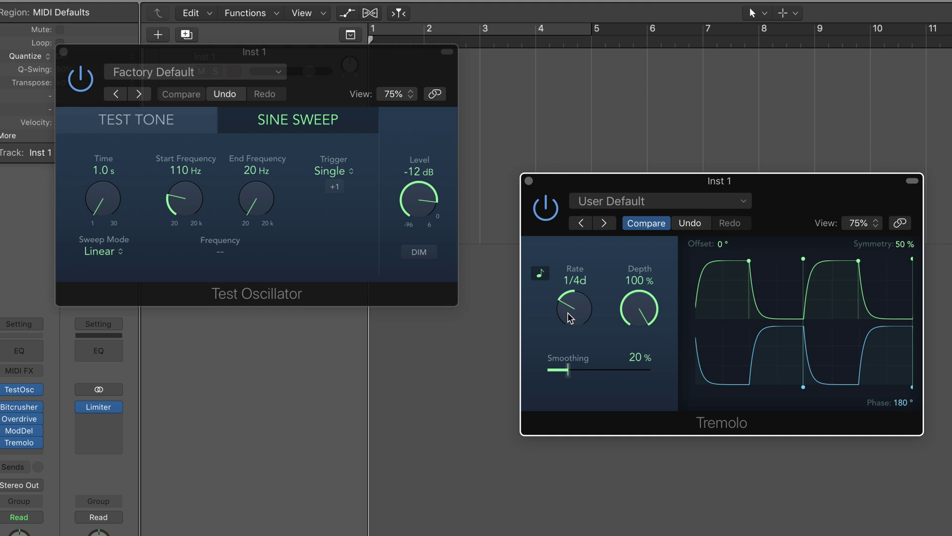
left_click(335, 187)
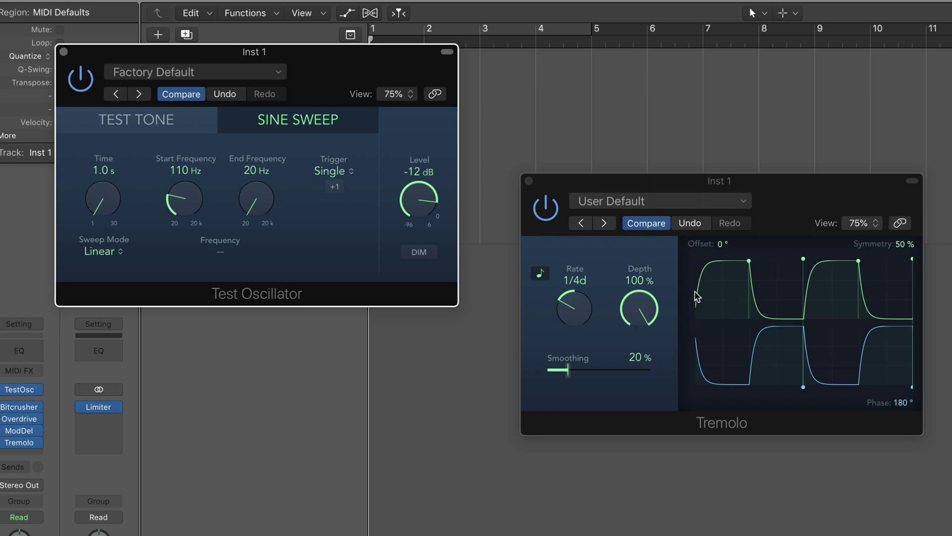
Step: Lower the Tremolo depth to about 68%, retriggering the sweep to listen
left_click_drag(641, 299, 629, 361)
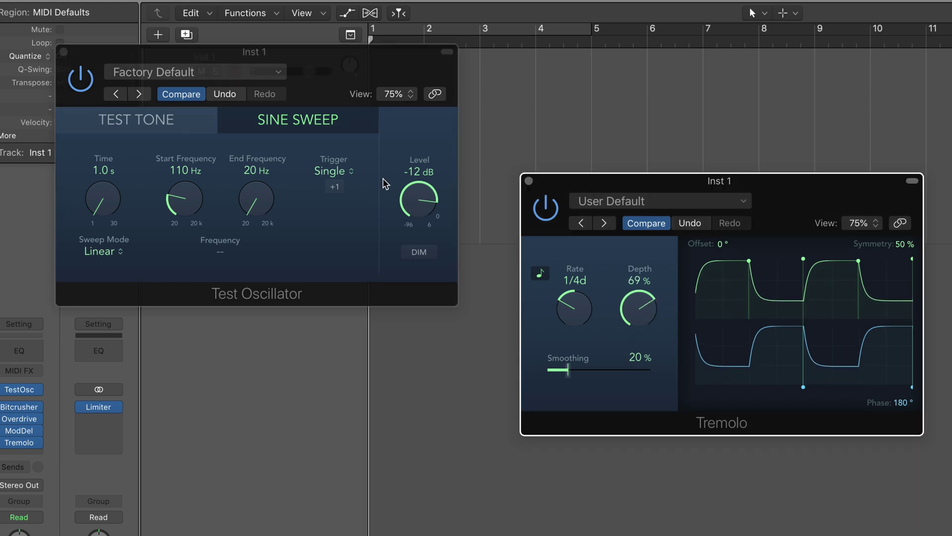
left_click(336, 191)
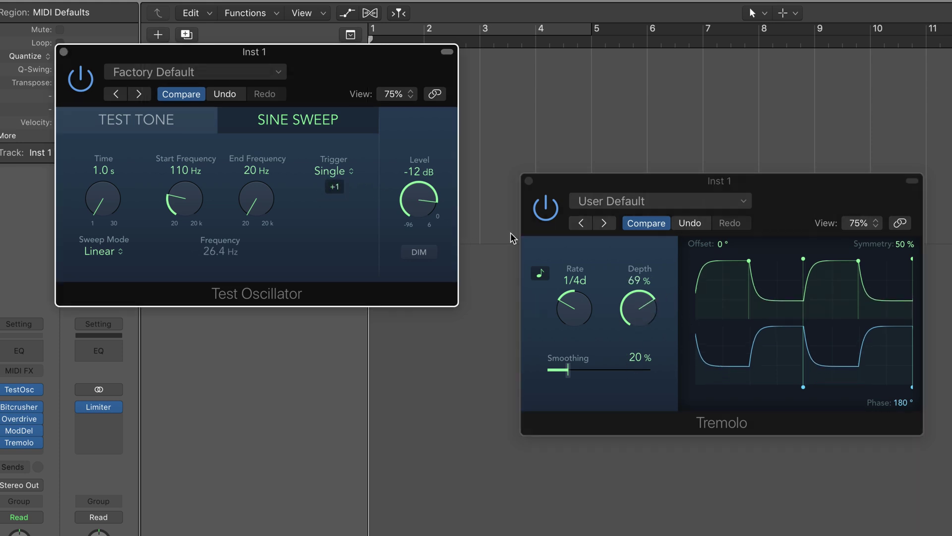
left_click_drag(641, 305, 629, 360)
left_click(335, 187)
left_click(336, 188)
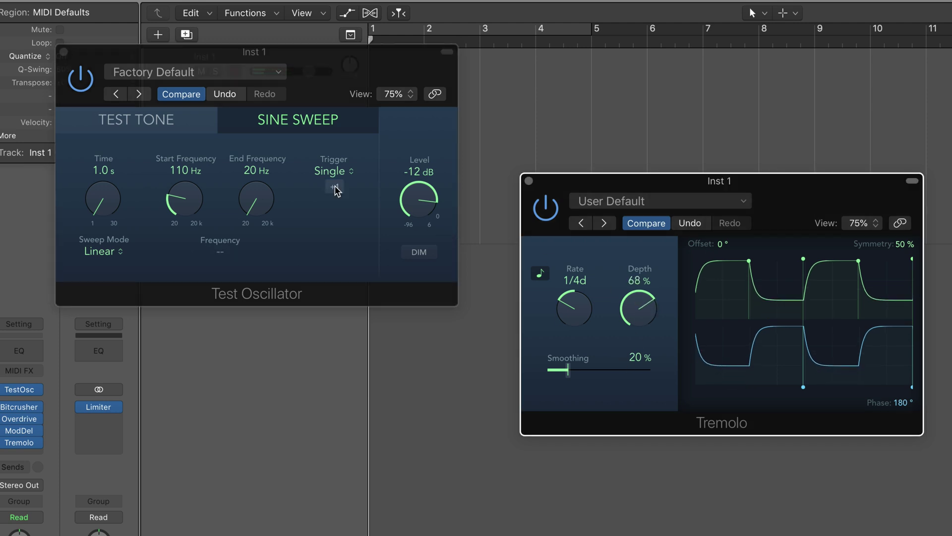
left_click(336, 188)
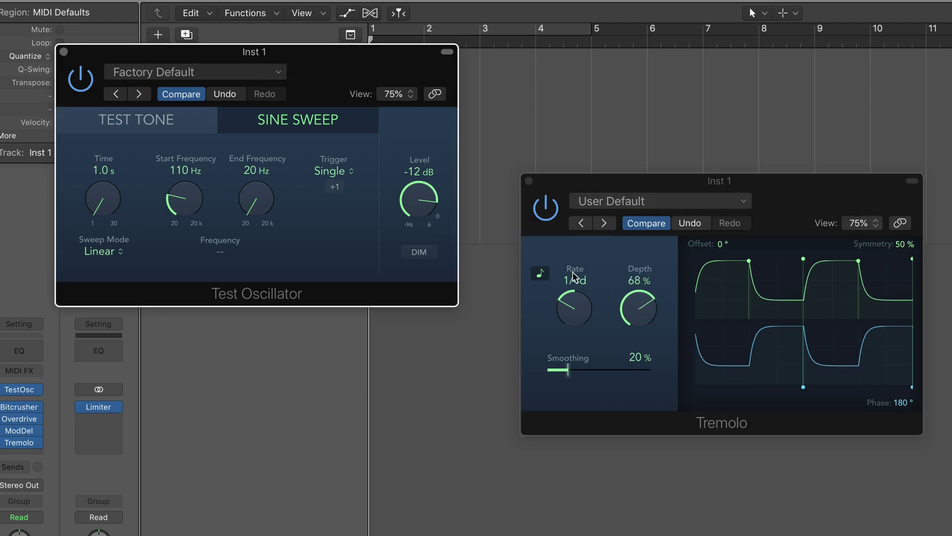
Step: Close Tremolo and insert a stereo Step FX in the next slot, then audition the sweep
left_click(529, 181)
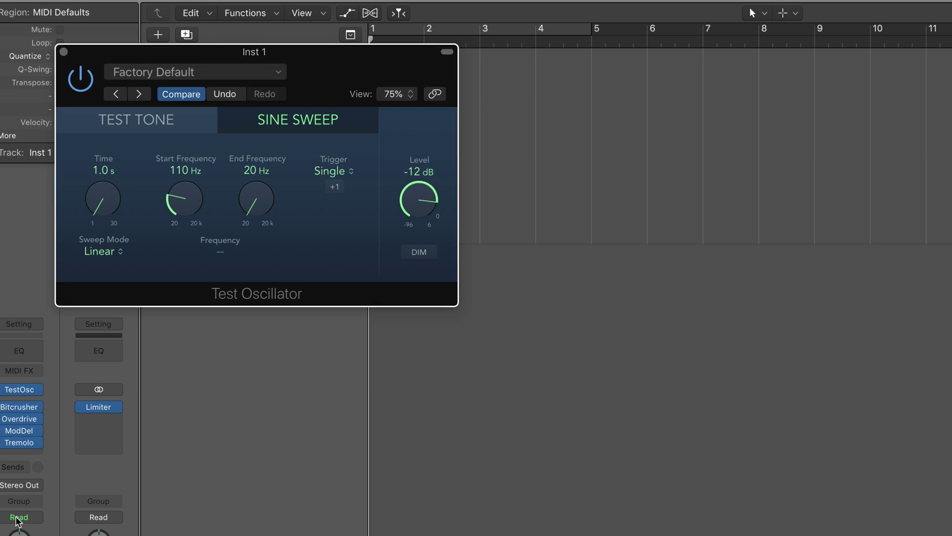
left_click(20, 452)
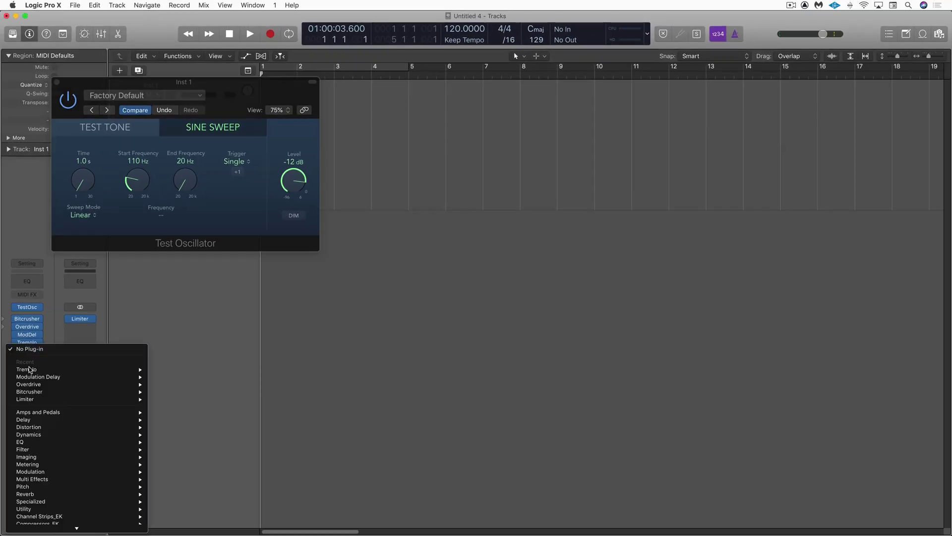
scroll(34, 476, "down", 3)
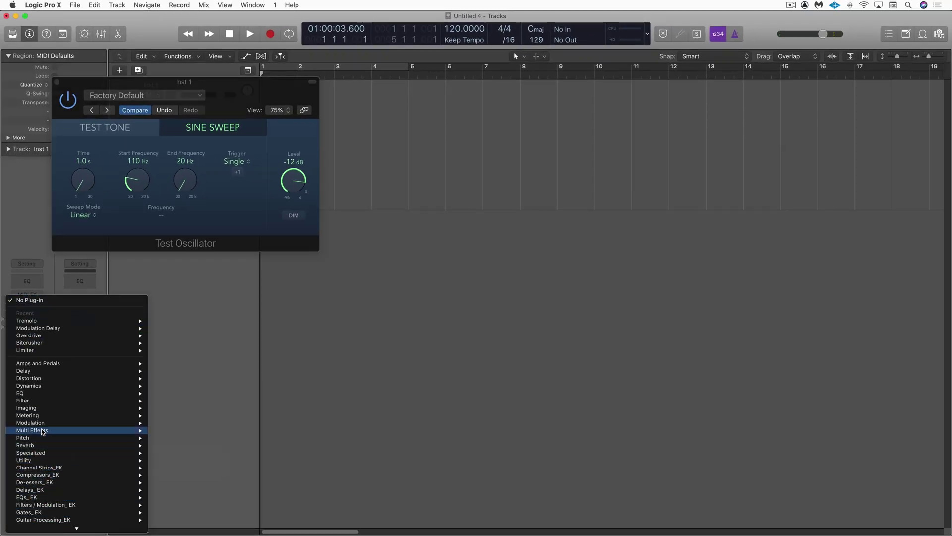
mouse_move(42, 431)
mouse_move(171, 437)
left_click(219, 439)
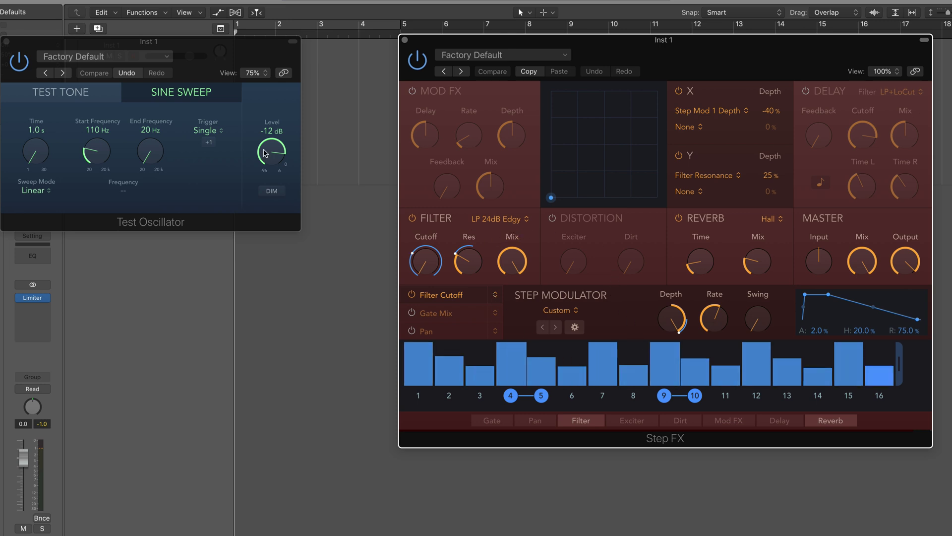
left_click(208, 144)
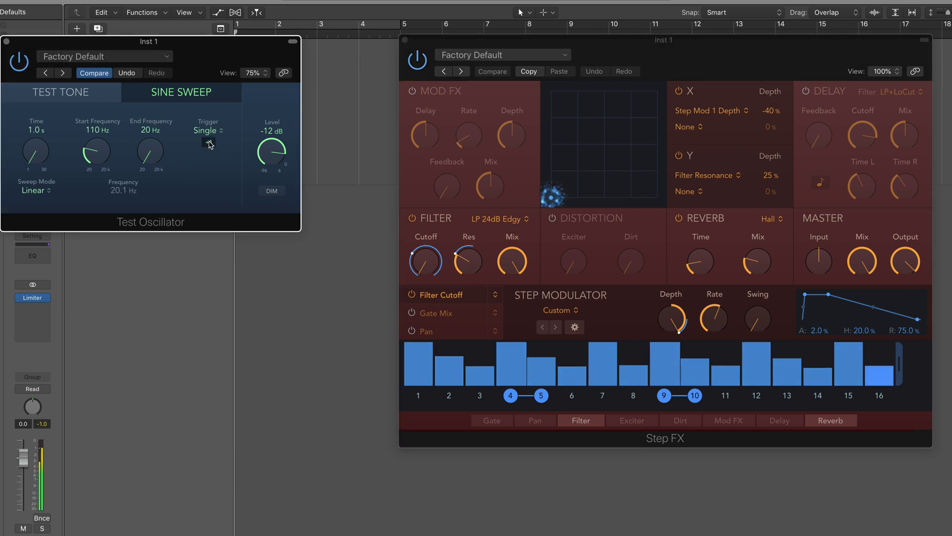
Step: Switch off the Step FX reverb section and retrigger the sweep
left_click(678, 218)
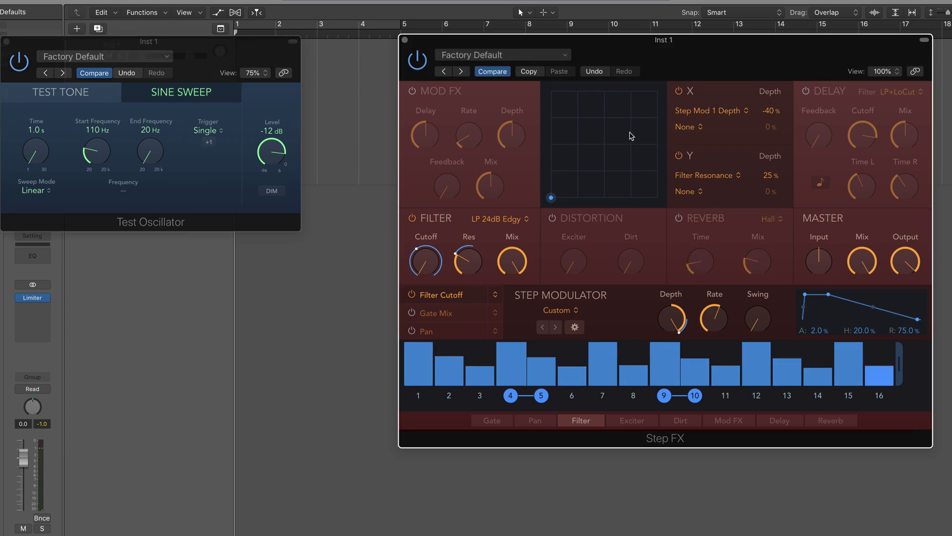
left_click(509, 57)
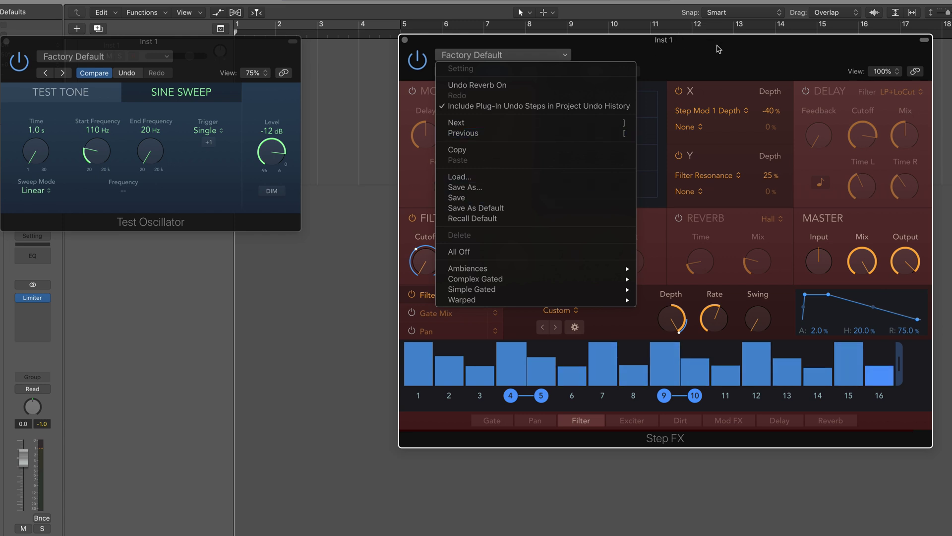
left_click(669, 60)
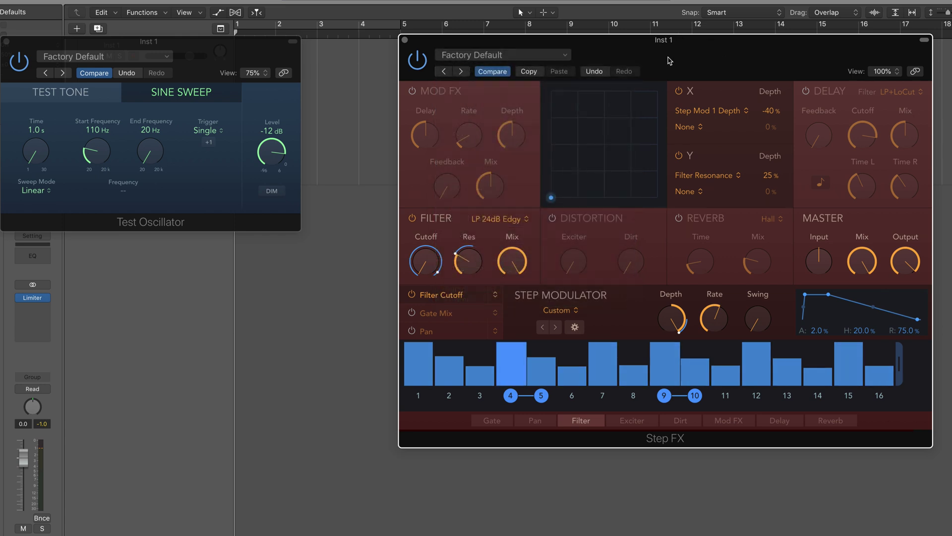
left_click(208, 143)
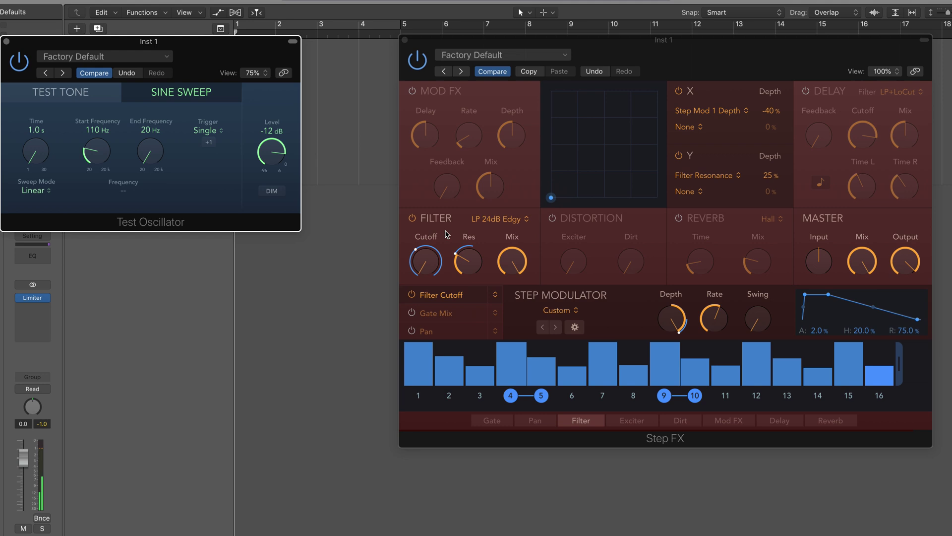
Step: Load the LFO Ramp Down pattern into the step modulator and audition it
left_click(556, 311)
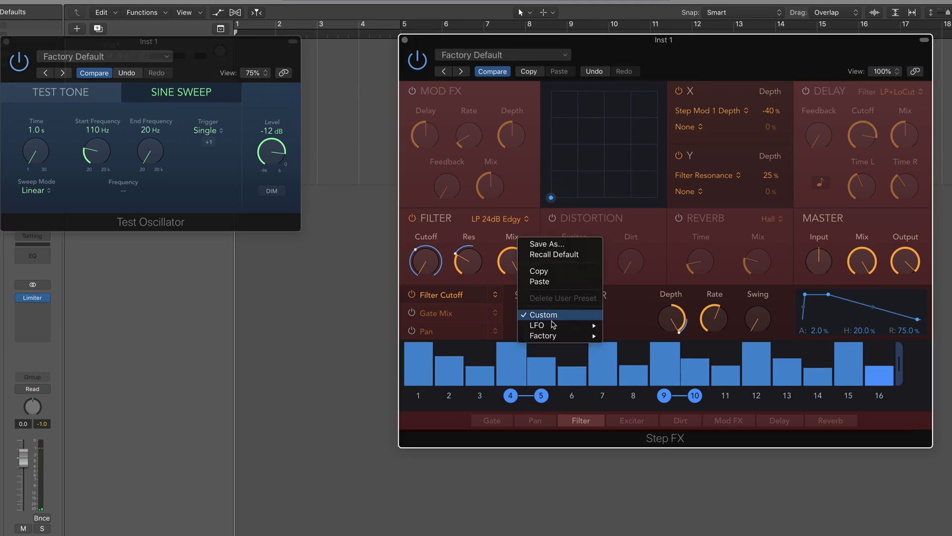
mouse_move(551, 326)
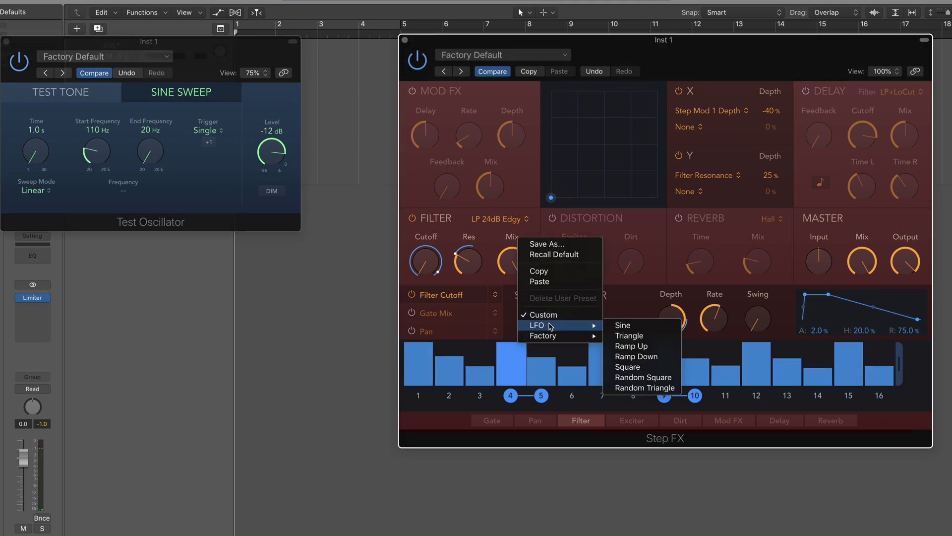
left_click(633, 357)
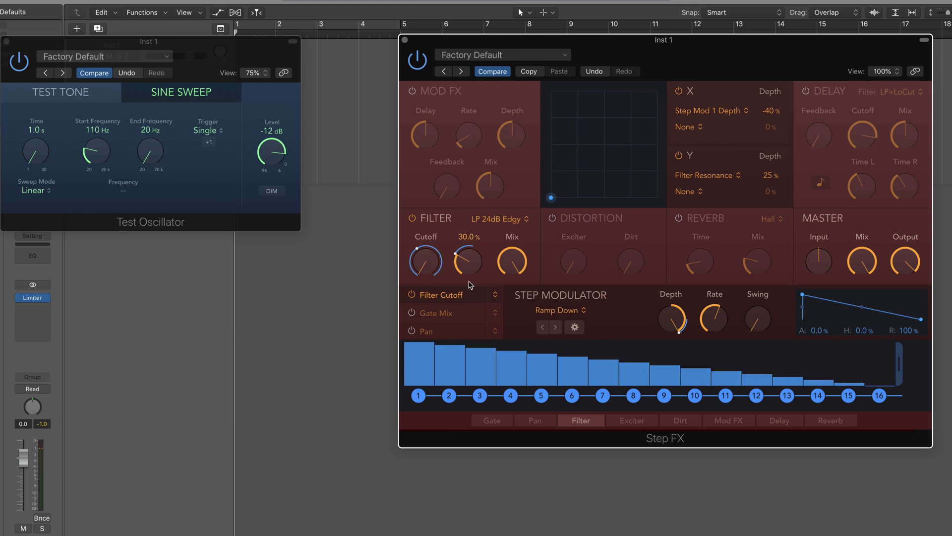
left_click(209, 143)
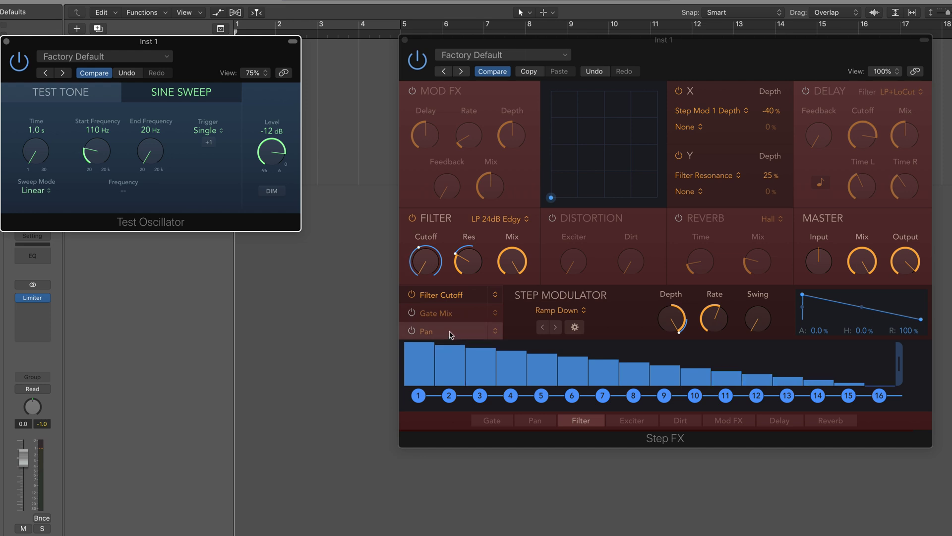
Step: Set the step modulator rate to 1/16t, listen again, and move the Step FX window aside
left_click(582, 311)
key("Escape")
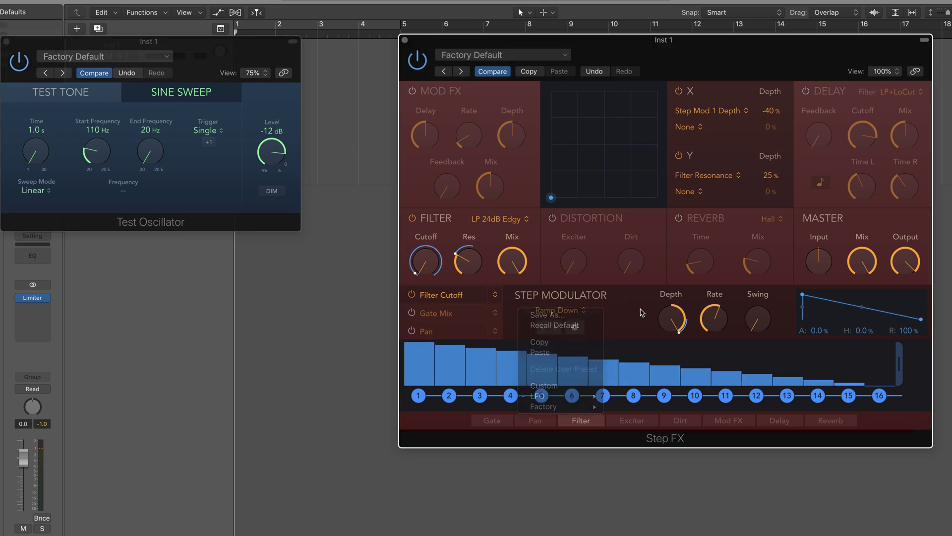
left_click_drag(714, 317, 712, 301)
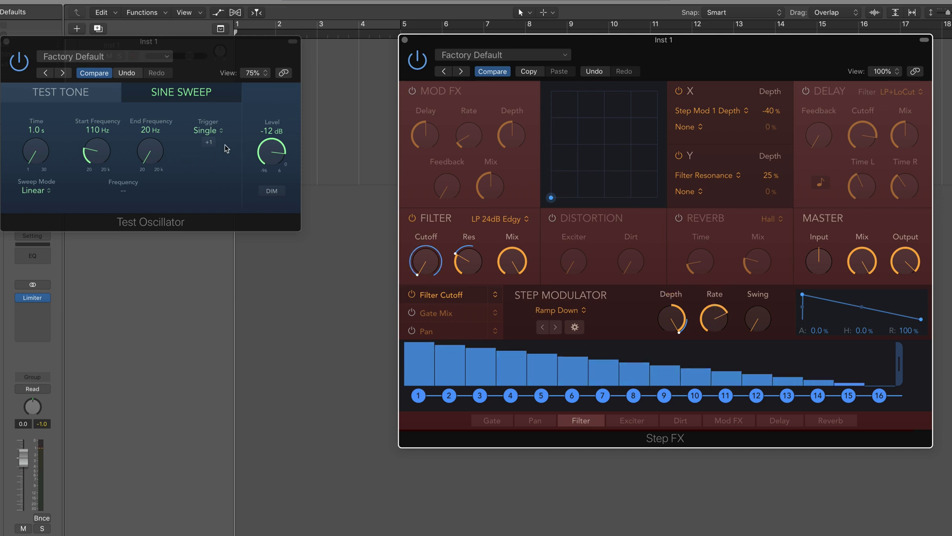
left_click(209, 143)
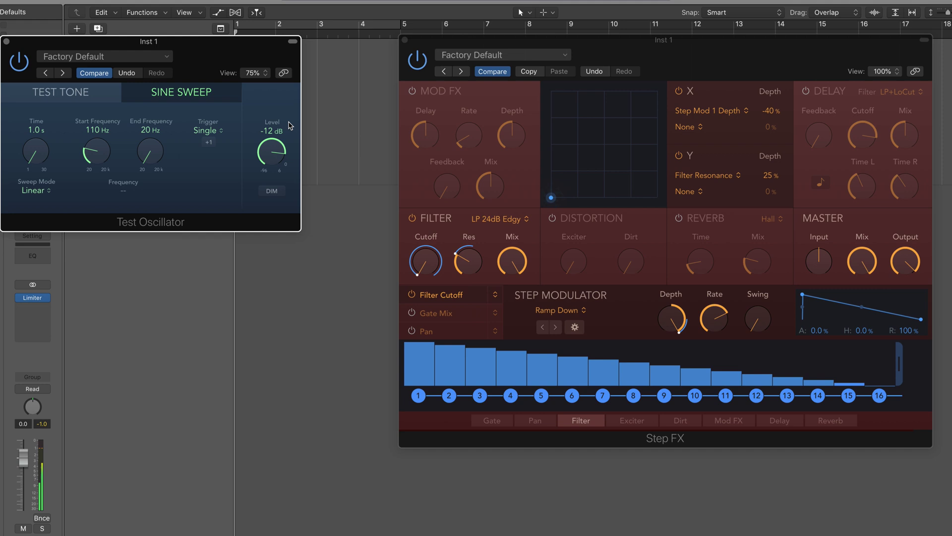
left_click_drag(442, 39, 420, 250)
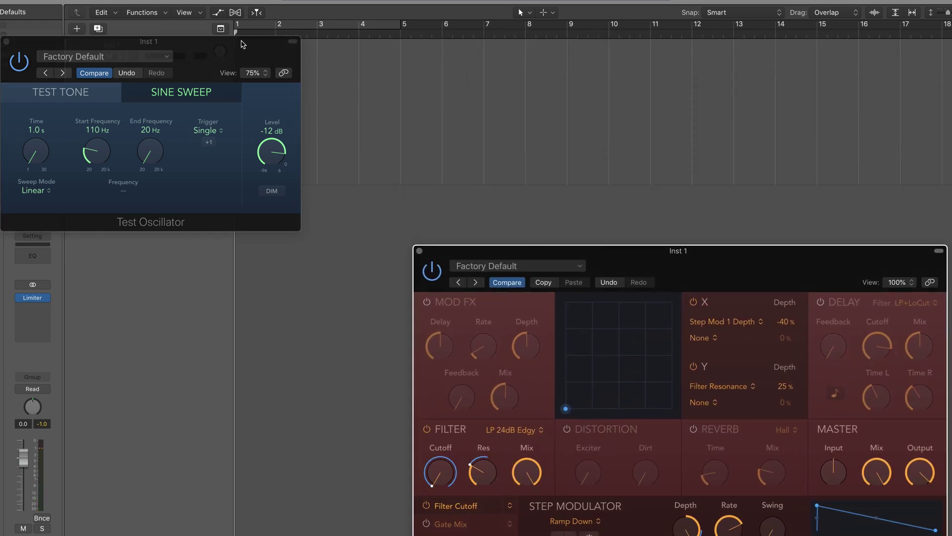
Step: Show Inst 1 automation for 1 TestOsc Sweep Trigger and add an On point at bar 4
left_click_drag(242, 45, 242, 246)
left_click(214, 72)
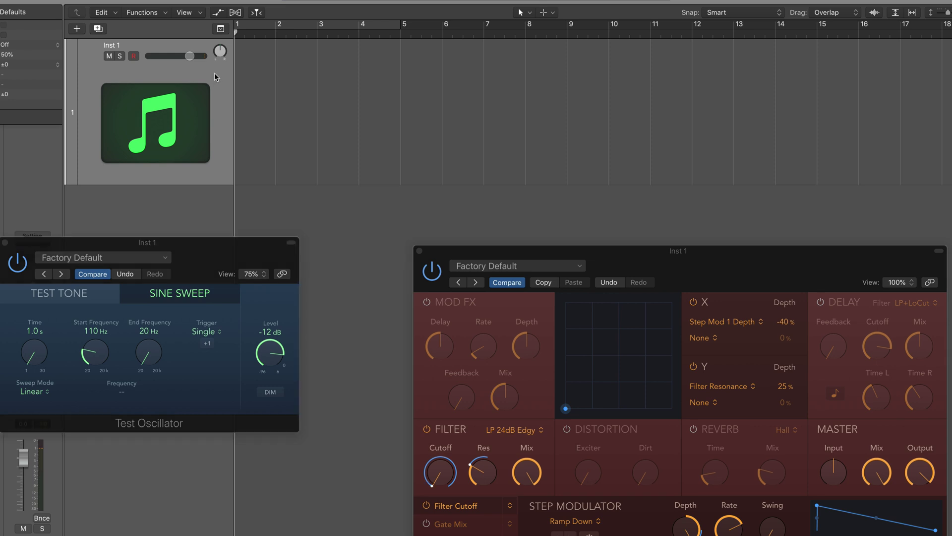
key("a")
left_click(188, 71)
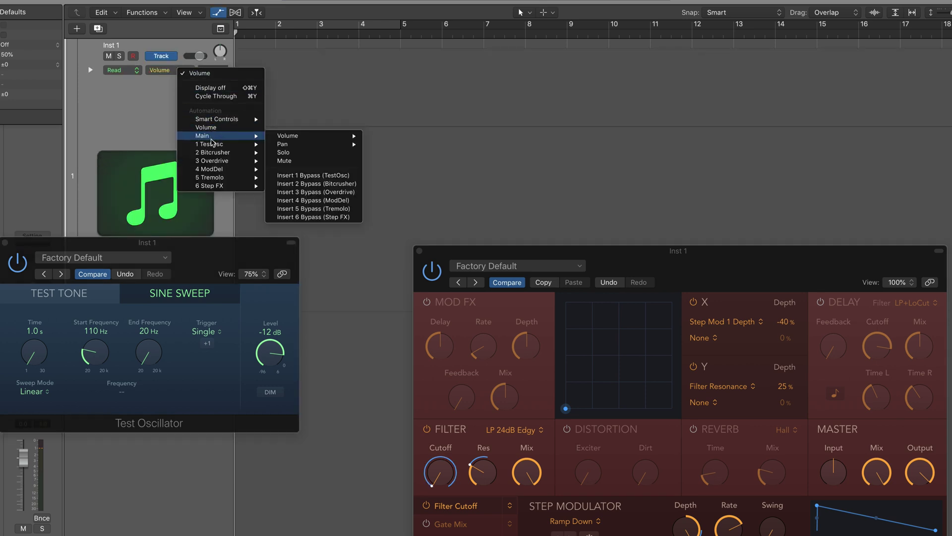
mouse_move(216, 146)
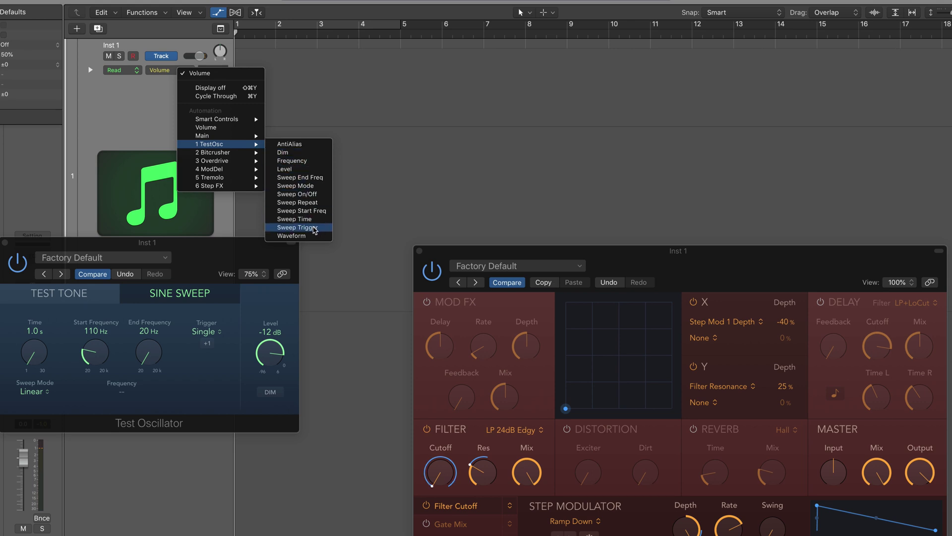
left_click(314, 227)
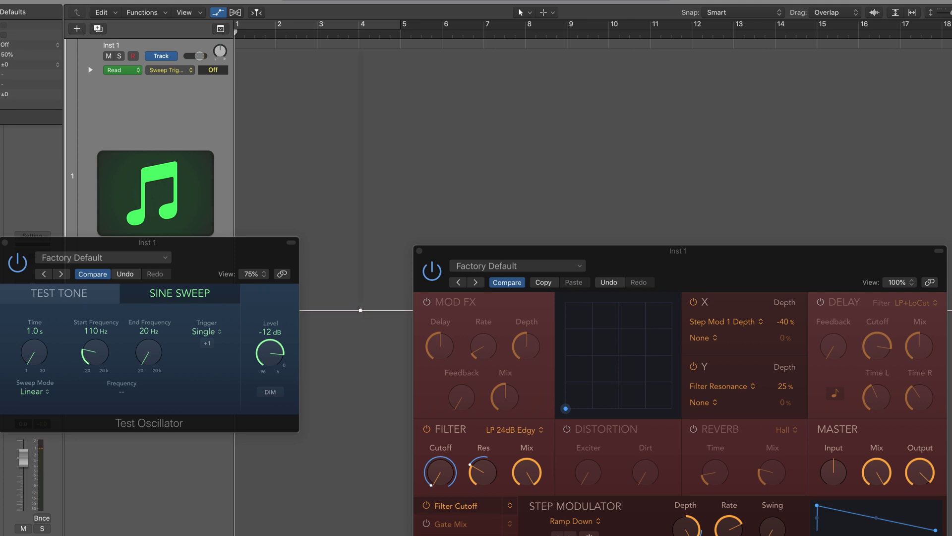
left_click(365, 310)
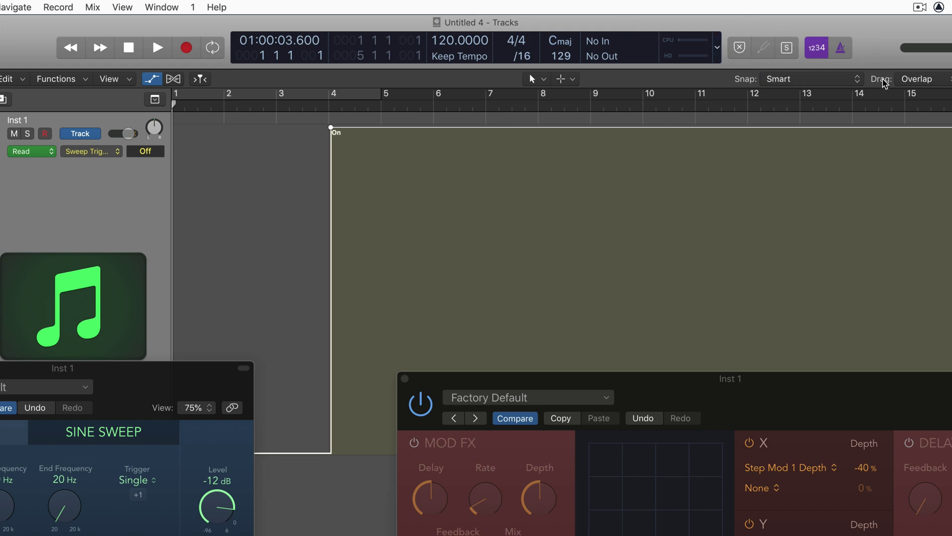
Step: Snap automation to 1/4 notes and place the trigger point exactly on bar 4
left_click(852, 82)
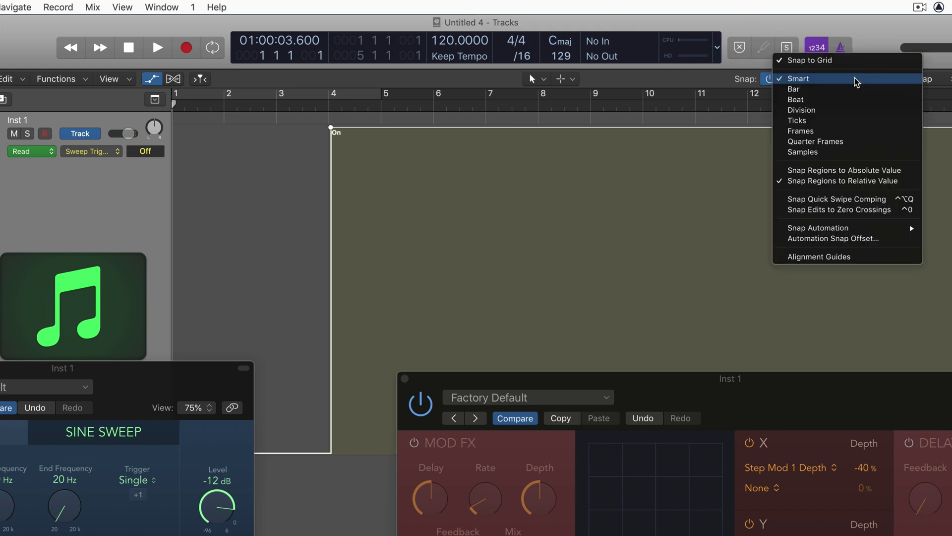
mouse_move(846, 231)
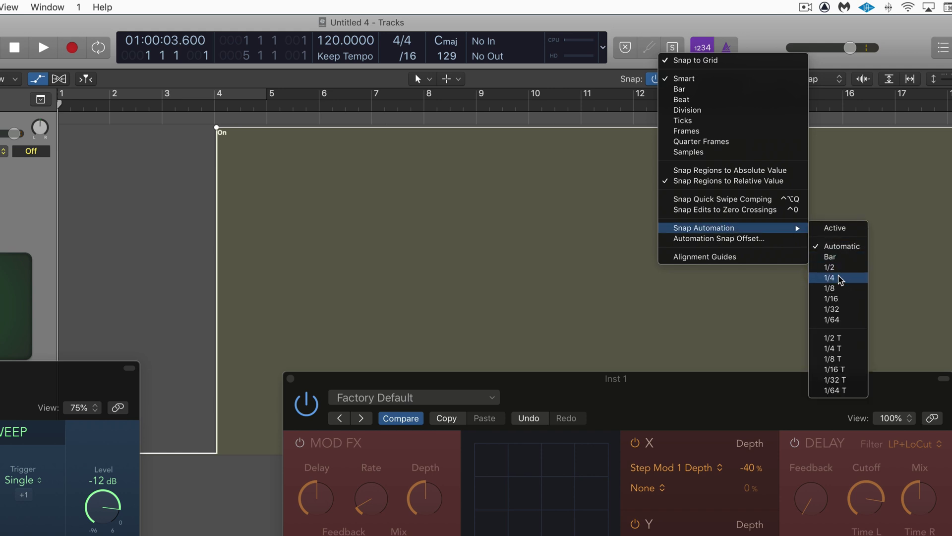
left_click(829, 277)
mouse_move(218, 129)
left_mouse_down()
mouse_move(255, 128)
mouse_move(214, 128)
left_mouse_up()
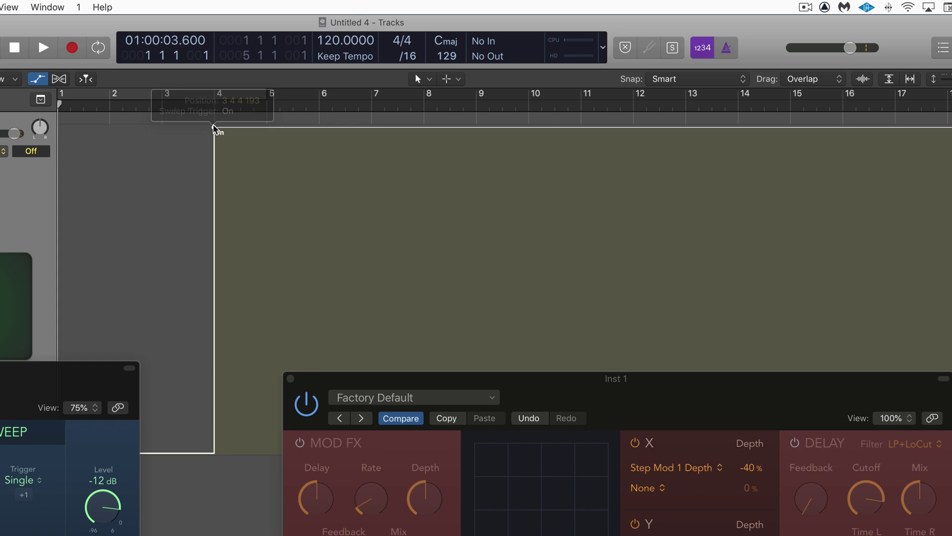
Step: Enable Cycle with a range from bar 3 to bar 8, and move Step FX aside
left_click(171, 97)
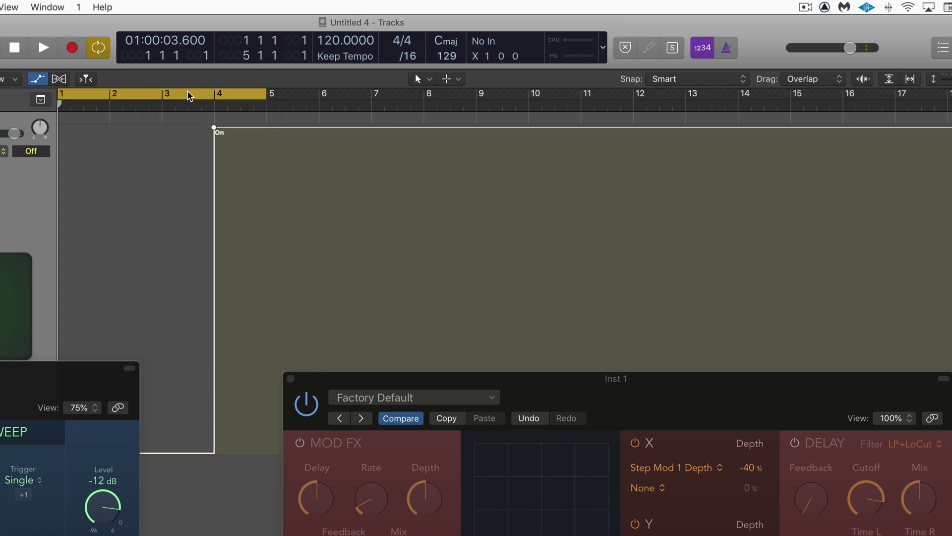
left_click_drag(167, 94, 424, 94)
left_click_drag(167, 94, 182, 94)
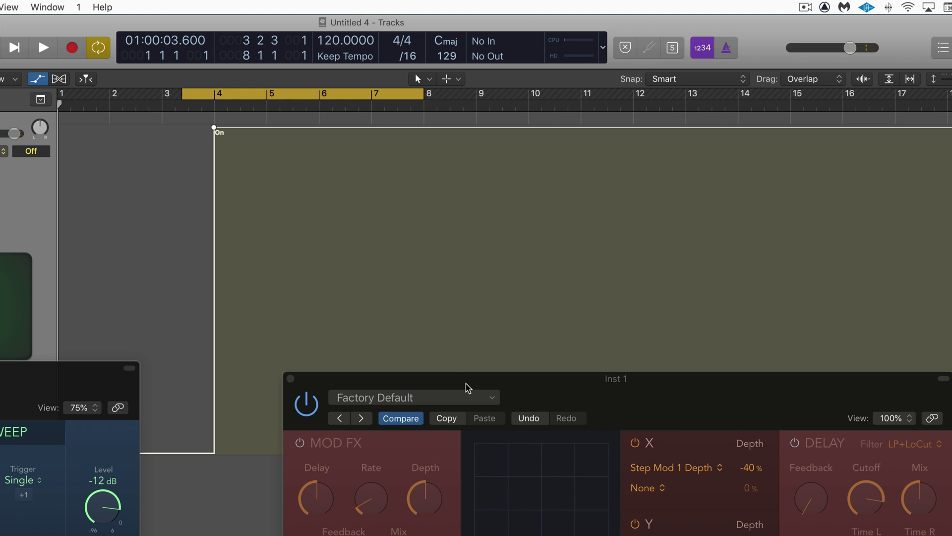
left_click_drag(468, 388, 456, 257)
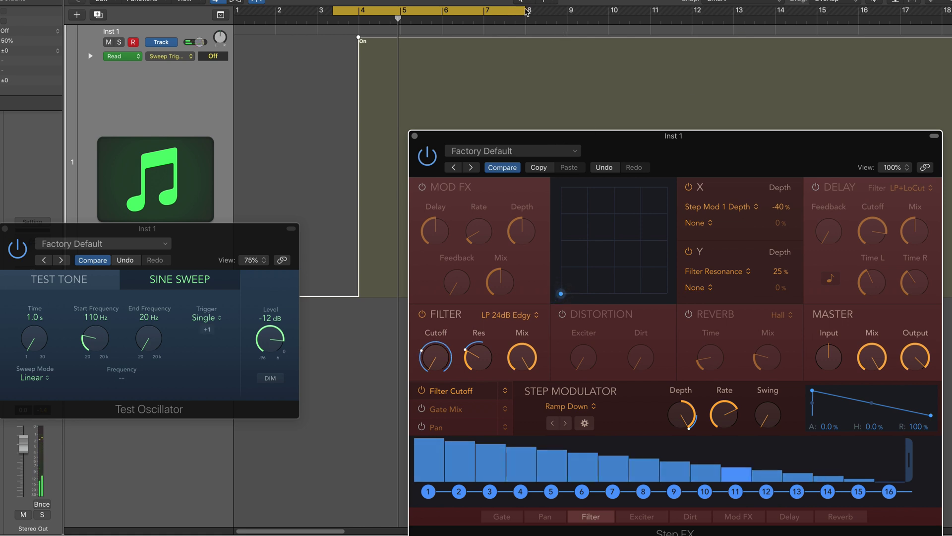
Step: Shorten the cycle to end just past bar 4 and play the sweep with Step FX bypassed
left_click_drag(527, 12, 395, 21)
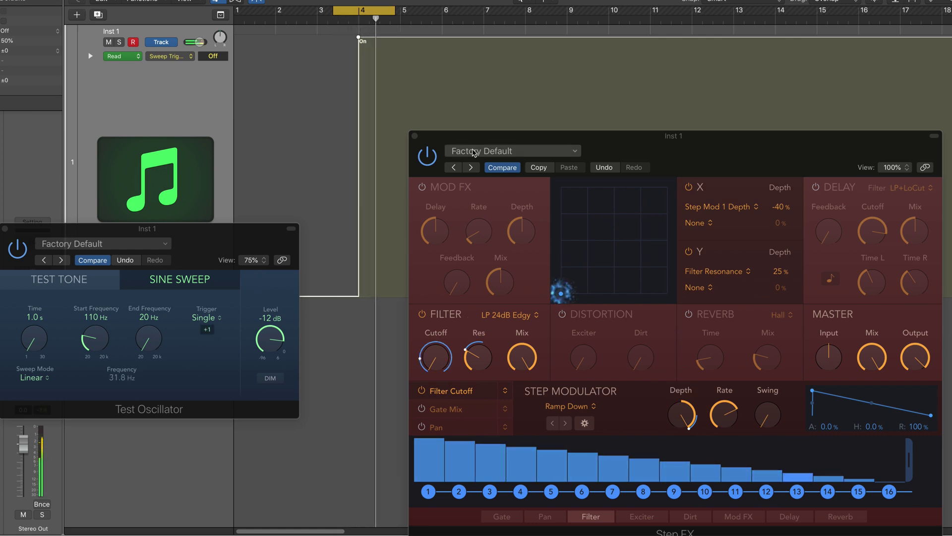
left_click(430, 156)
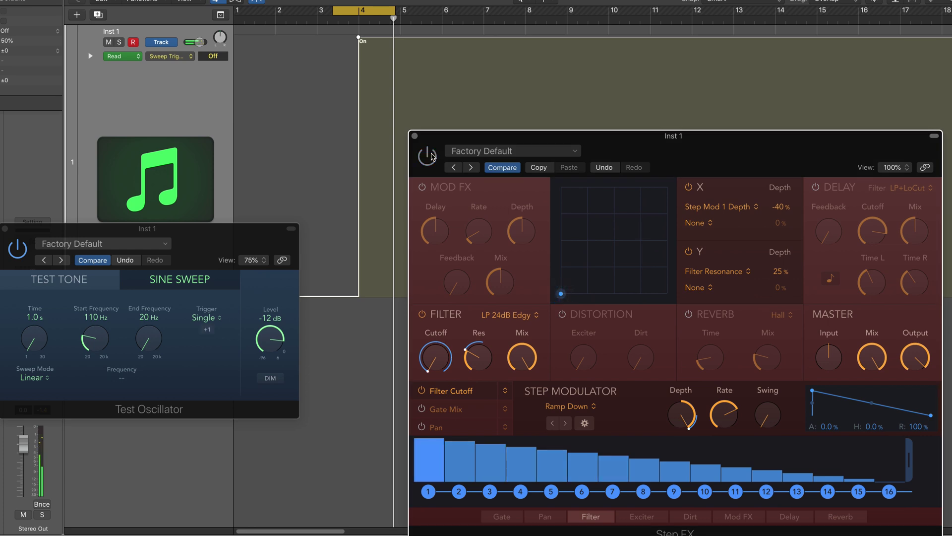
key("space")
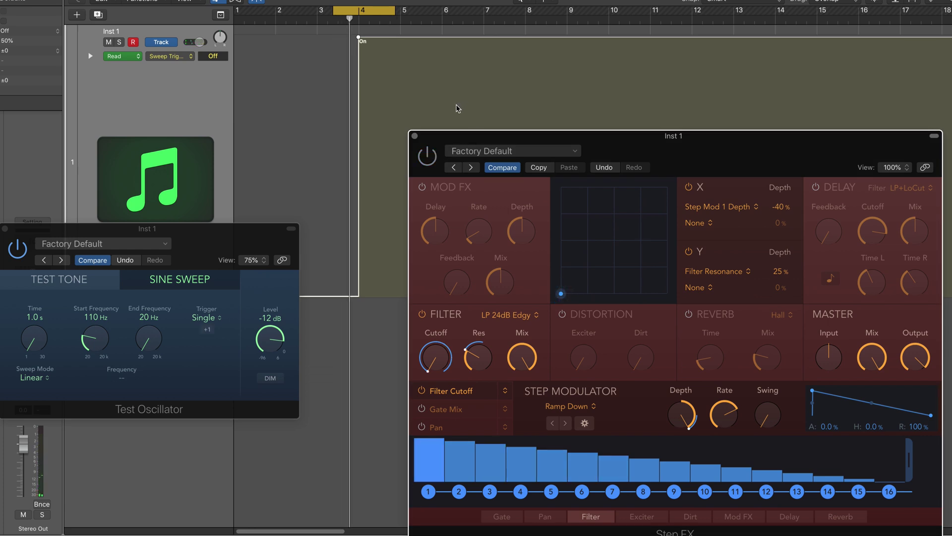
key("space")
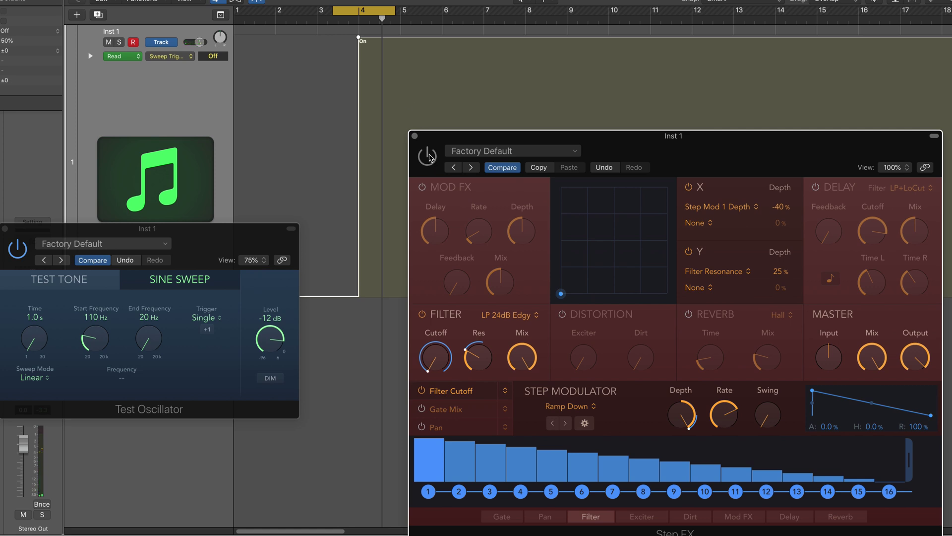
Step: Re-enable Step FX, play the processed sweep, then close the Step FX window
left_click(428, 156)
key("space")
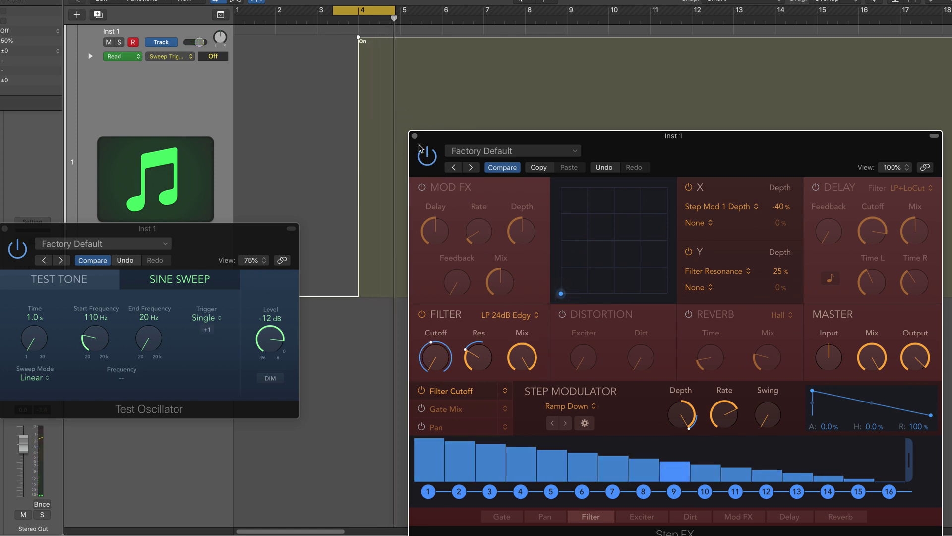
left_click(414, 136)
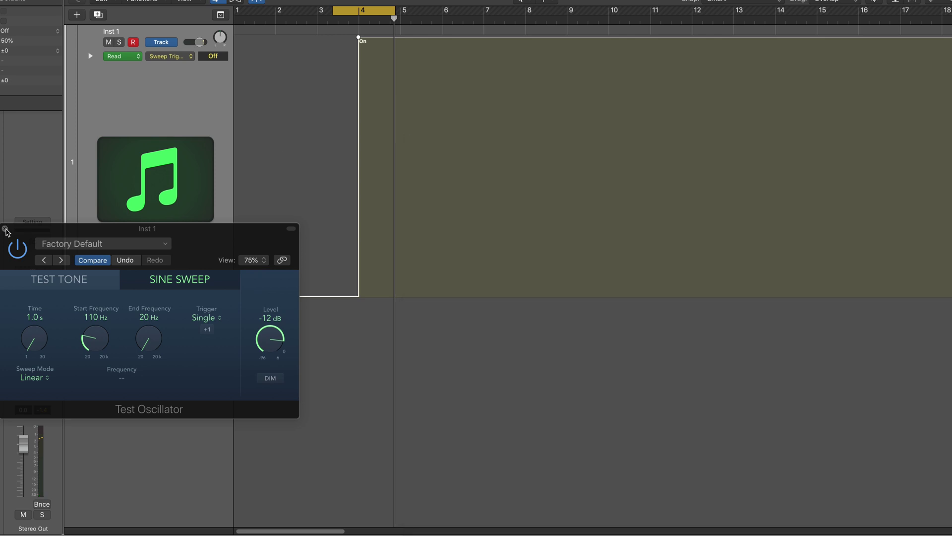
Step: Close Test Oscillator and set the cycle to exactly bars 4–5
left_click(5, 229)
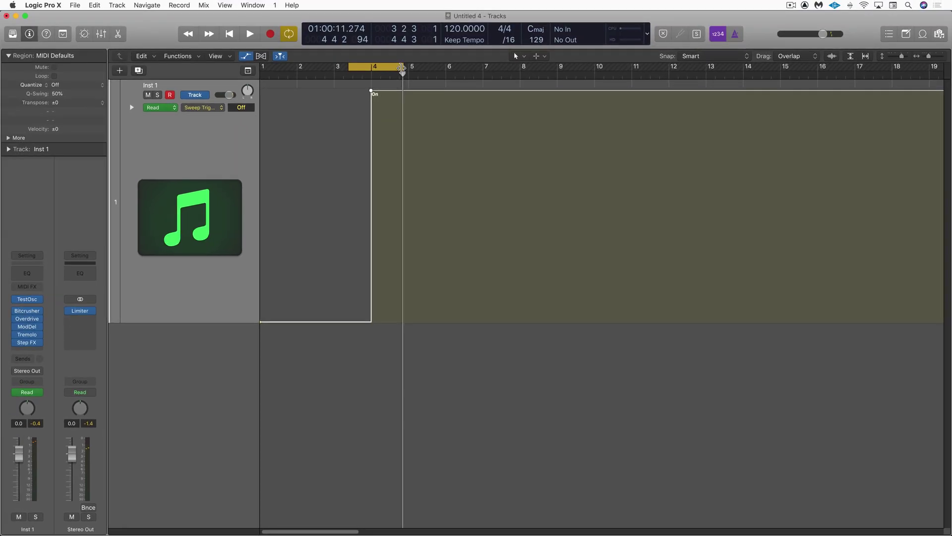
left_click_drag(403, 67, 409, 66)
left_click_drag(349, 65, 371, 81)
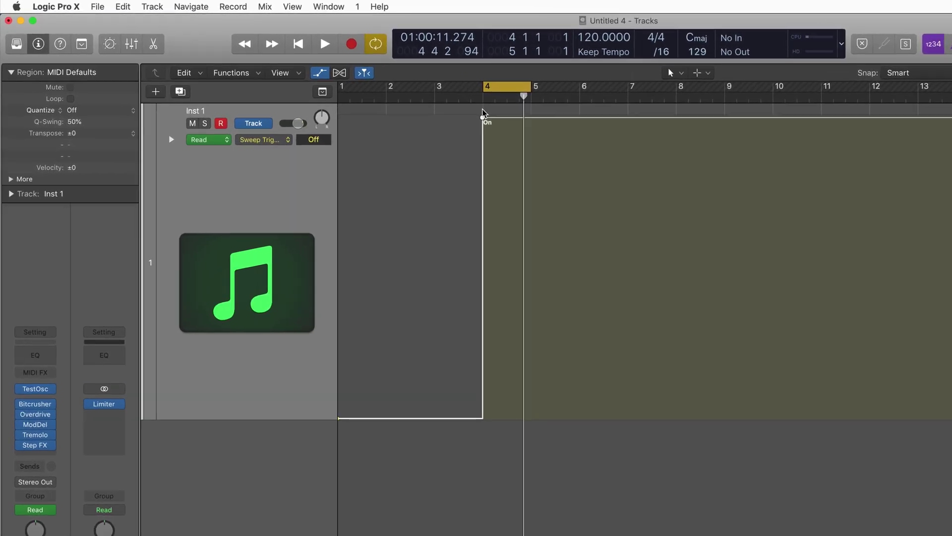
Step: Create an empty MIDI region on Inst 1 and move it to span bar 4–5
right_click(372, 87)
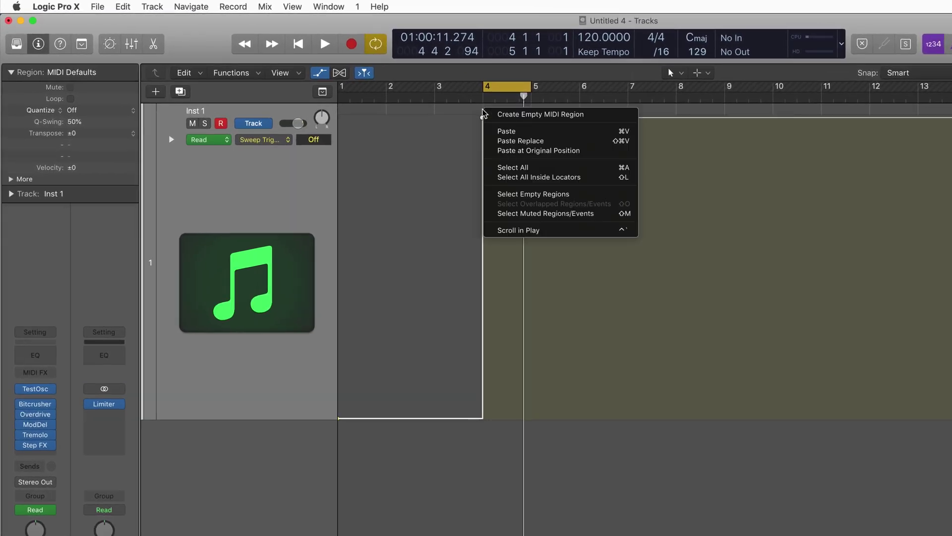
left_click(523, 115)
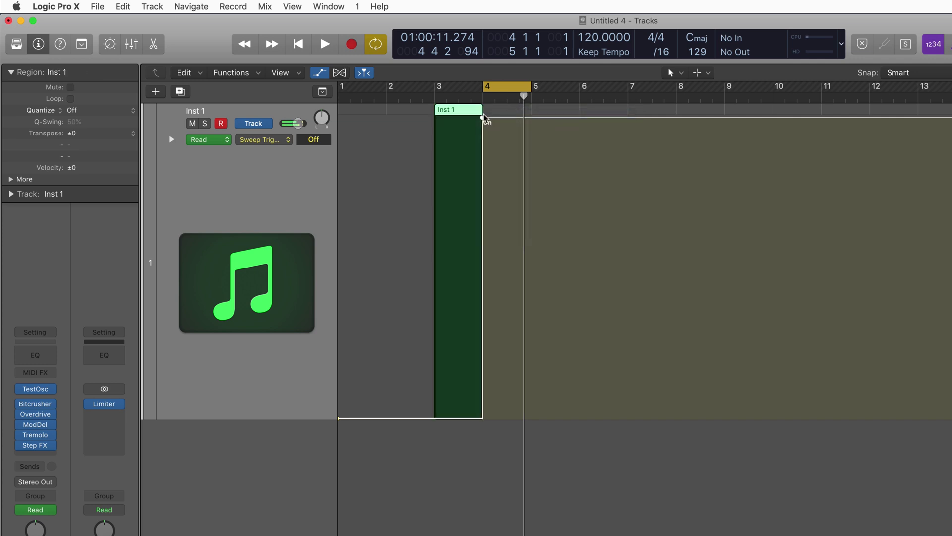
left_click_drag(463, 111, 498, 110)
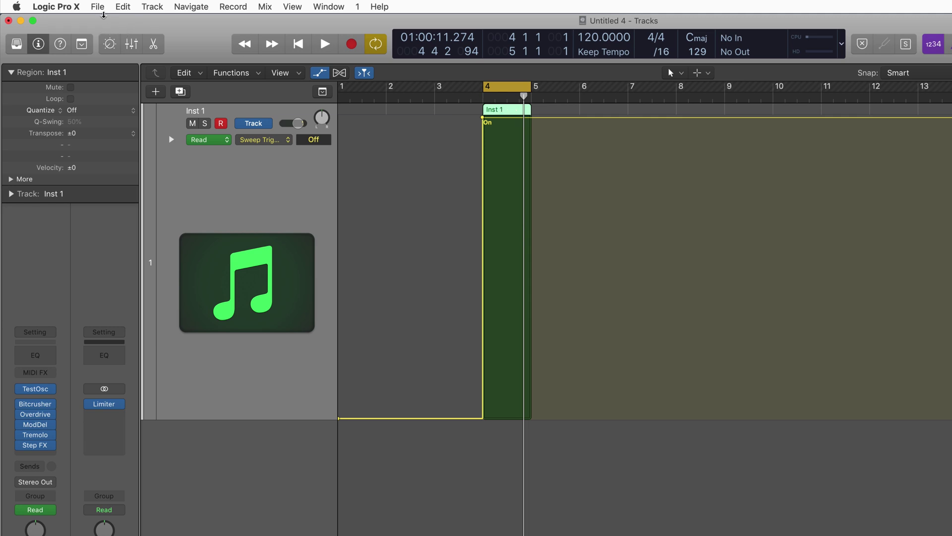
Step: Bounce the Inst 1 region in place to a new track named 'Drop', muting the source region
left_click(101, 8)
mouse_move(112, 277)
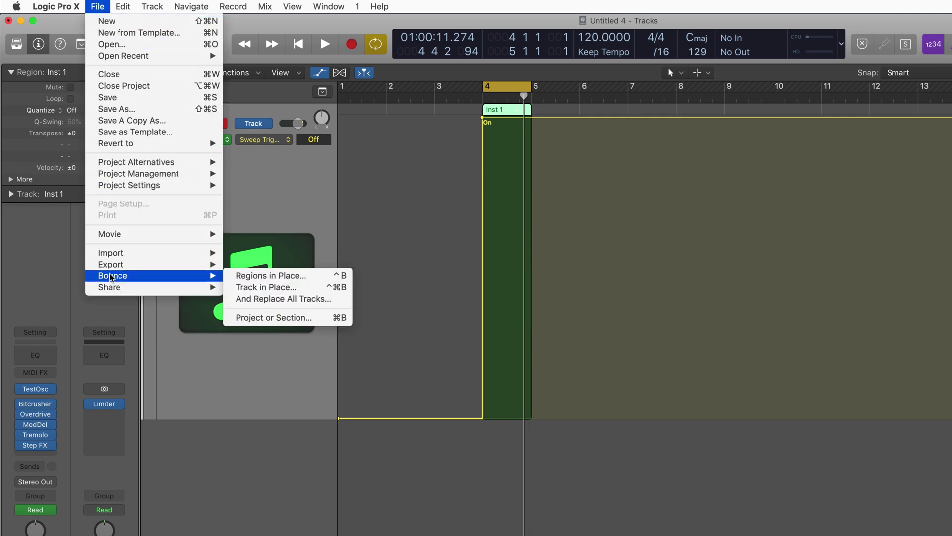
left_click(272, 276)
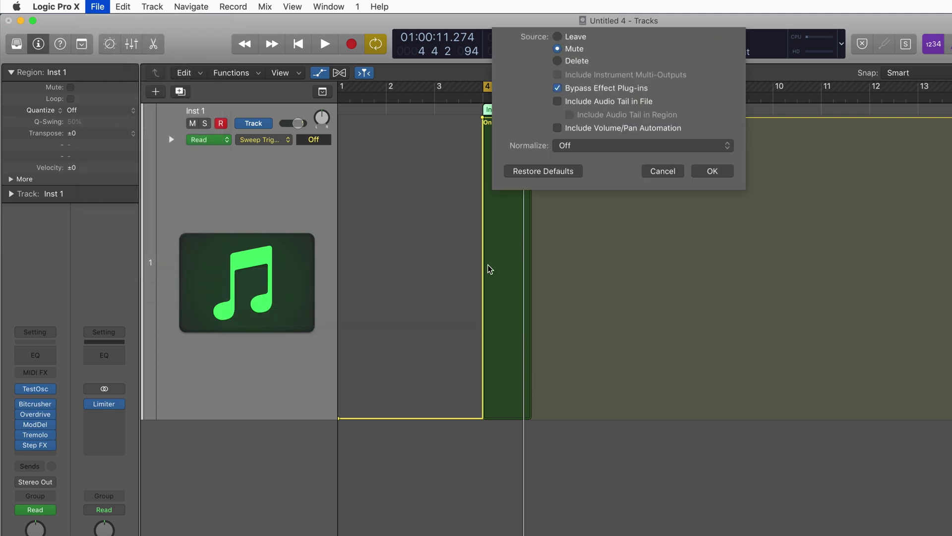
type("Drop")
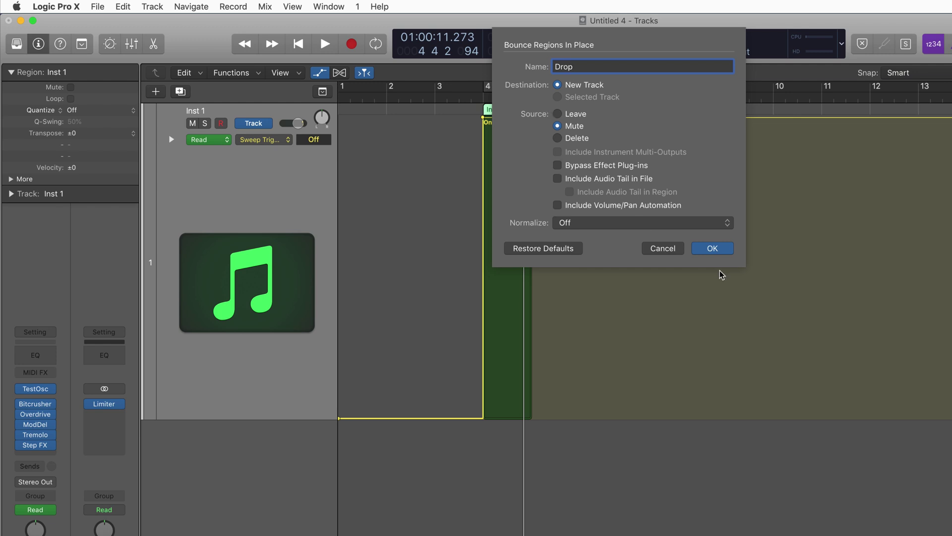
left_click(714, 250)
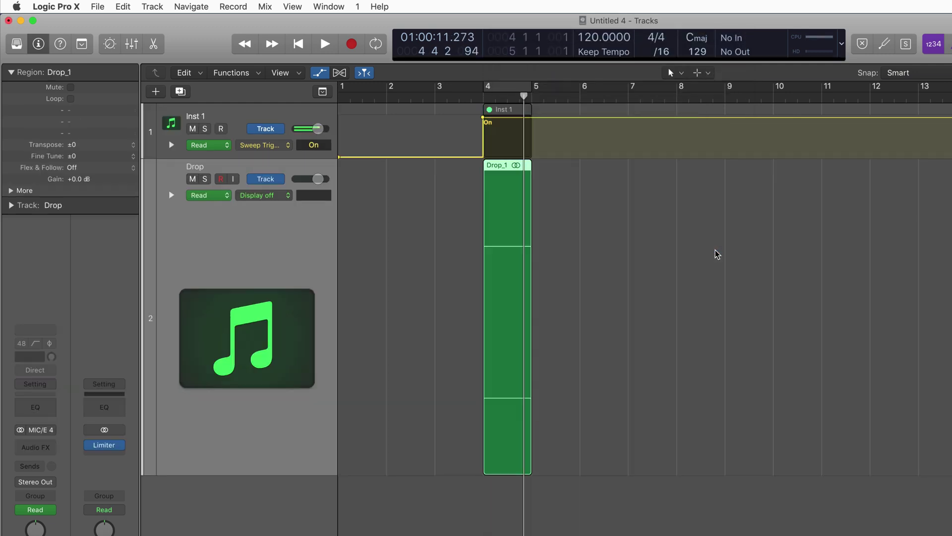
Step: Mute Inst 1, zoom in on the bounced Drop_1 region, and play it
left_click(193, 129)
key("super+Right")
key("super+Right")
key("super+Right")
key("super+Right")
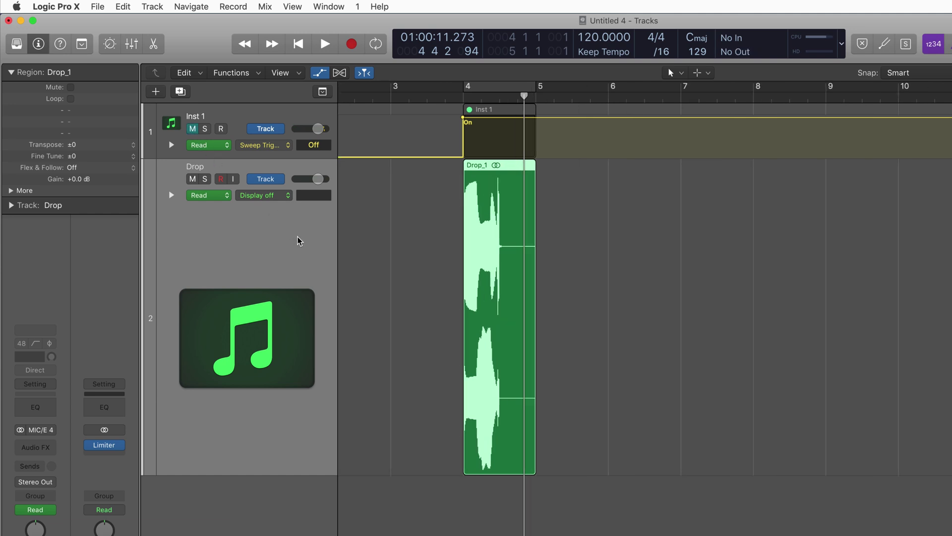
scroll(298, 241, "left", 5)
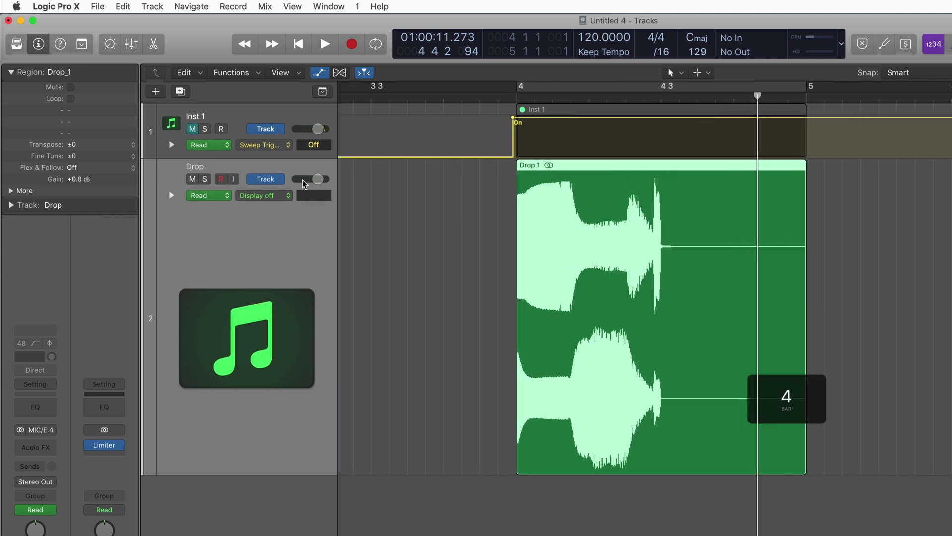
key("space")
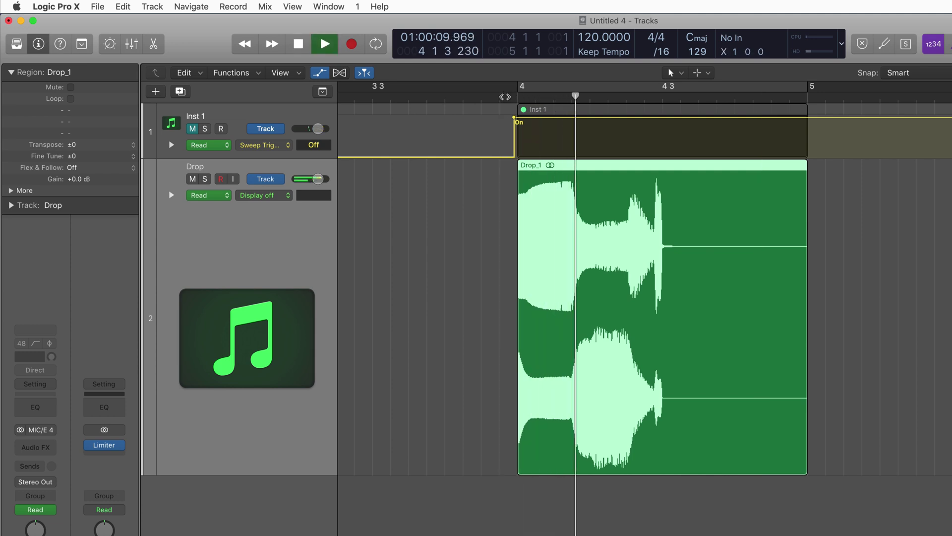
key("space")
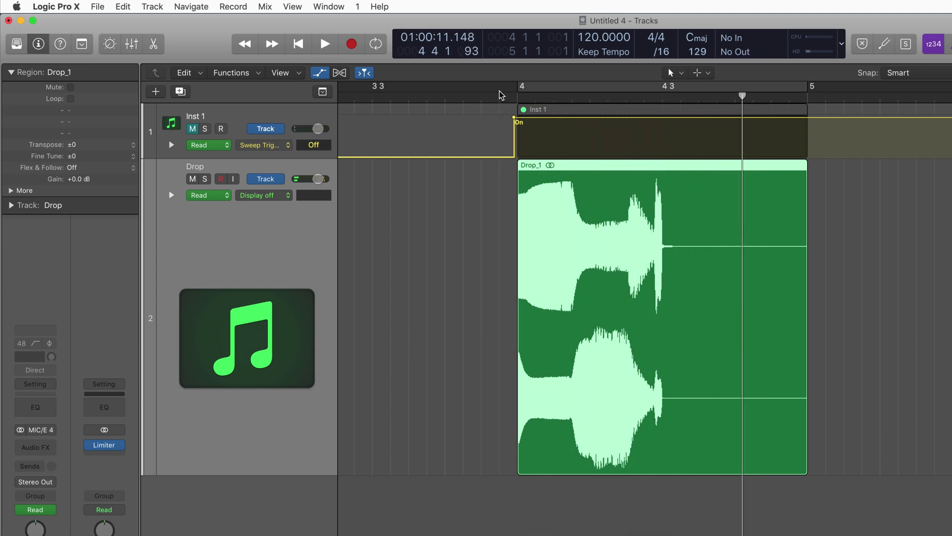
Step: Replay Drop_1 from just before bar 4, then open it in the audio file editor
left_click(501, 94)
key("space")
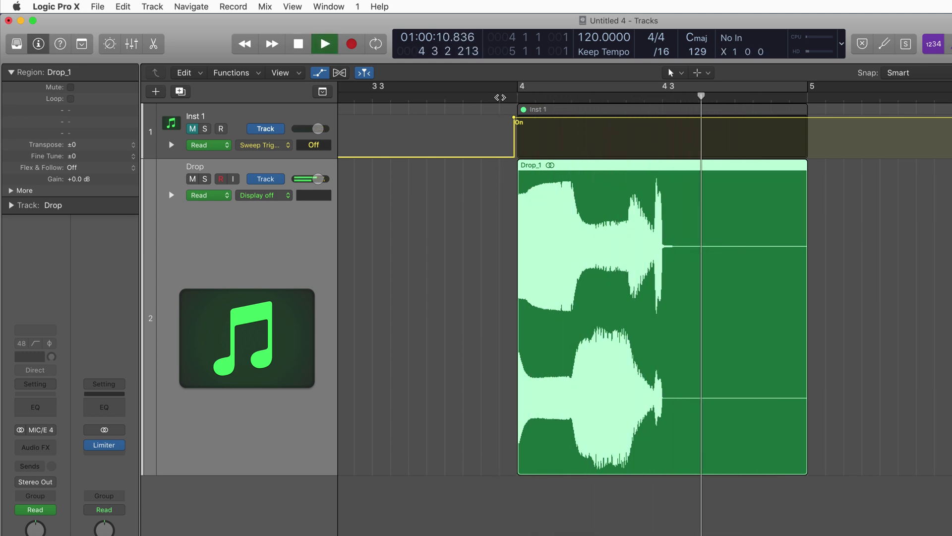
key("space")
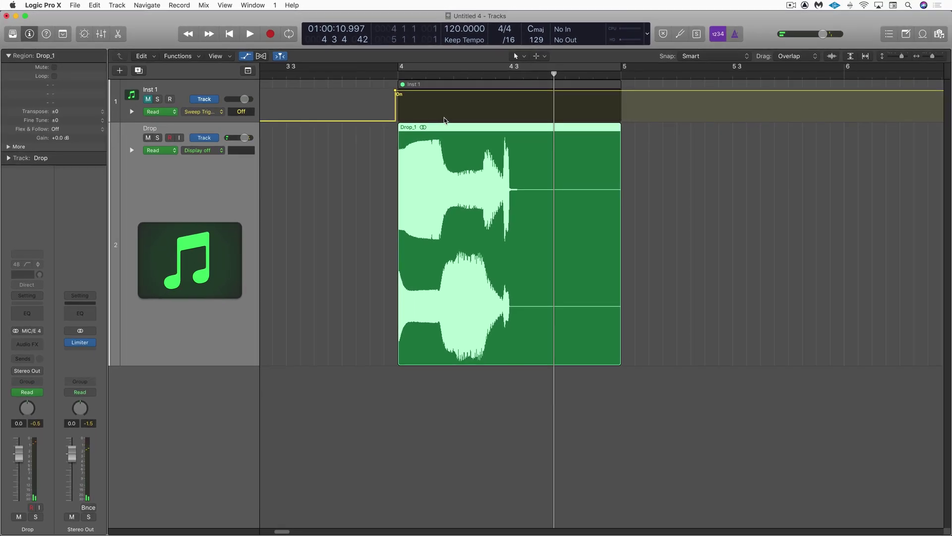
key("e")
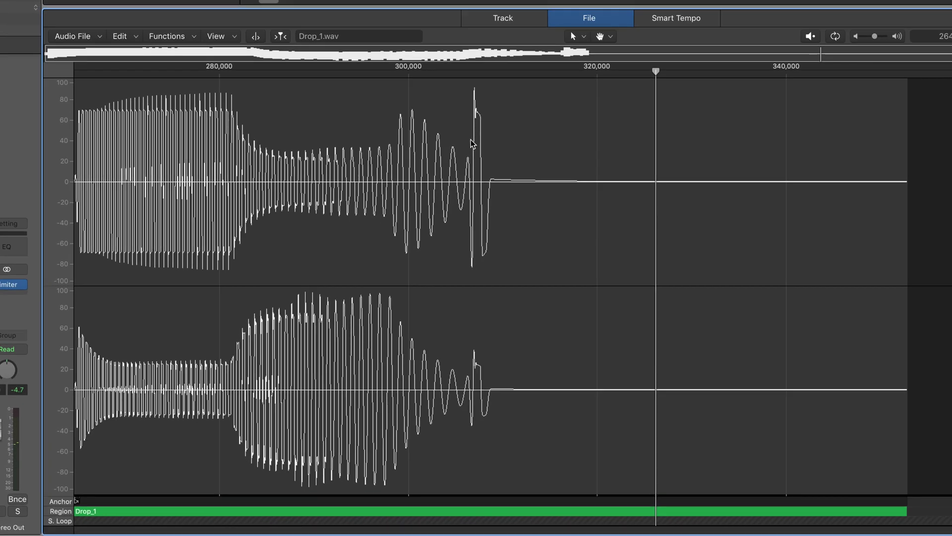
Step: Select the silent tail of Drop_1.wav through to the file's end and permanently delete it
left_click_drag(437, 209, 570, 258)
left_click_drag(644, 175, 910, 186)
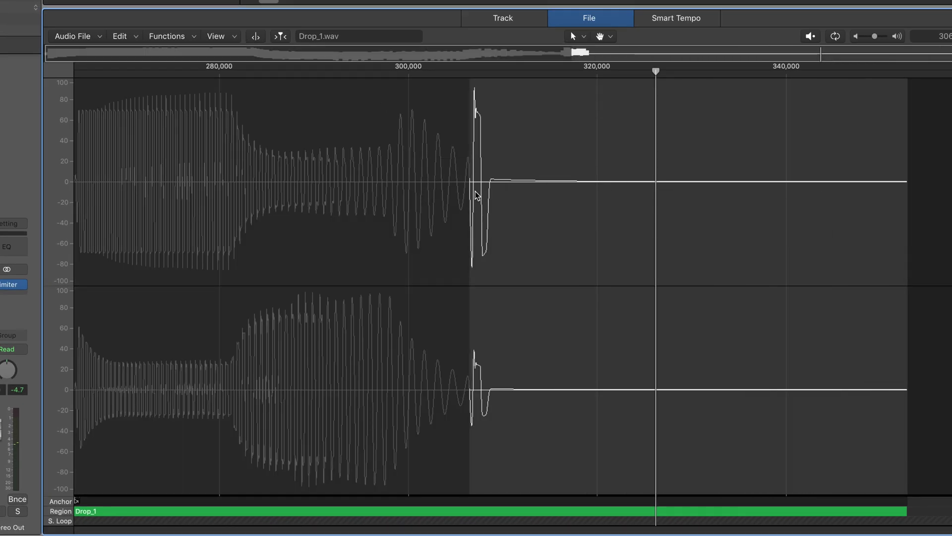
left_click(120, 36)
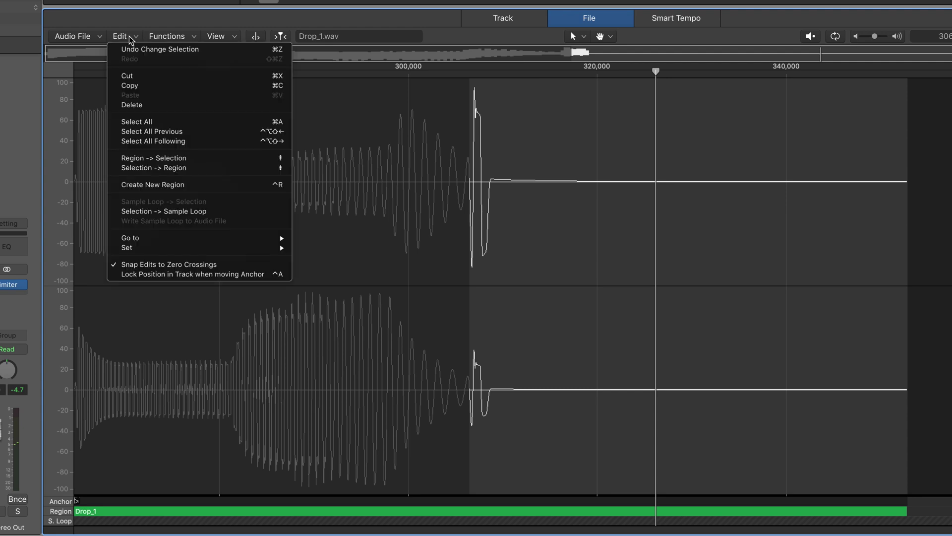
left_click(131, 105)
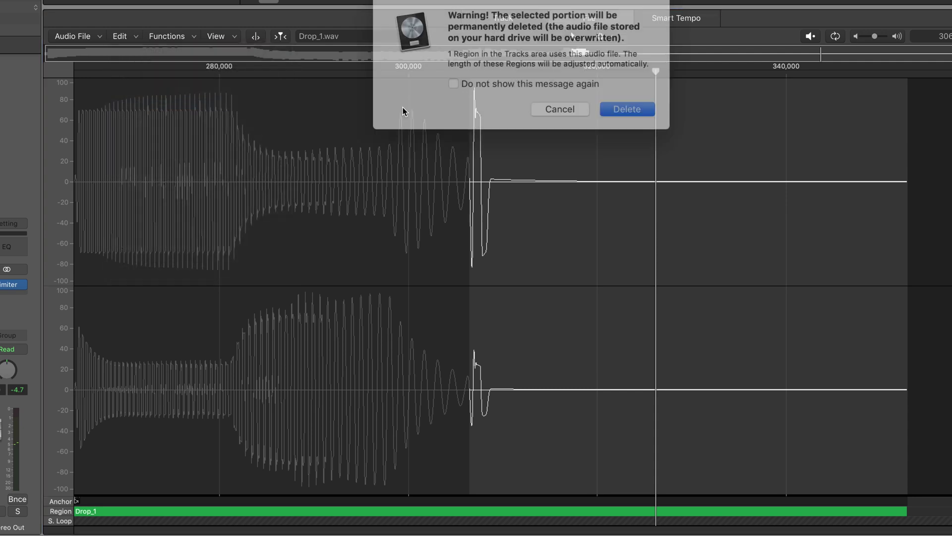
left_click(612, 101)
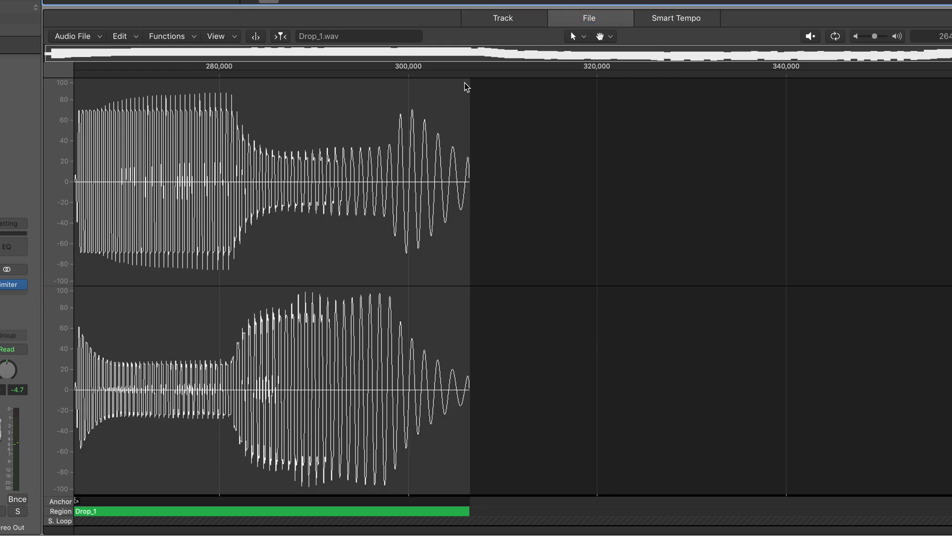
Step: Select the final stretch of the sweep and apply Fade Out to silence
left_click_drag(395, 106, 542, 127)
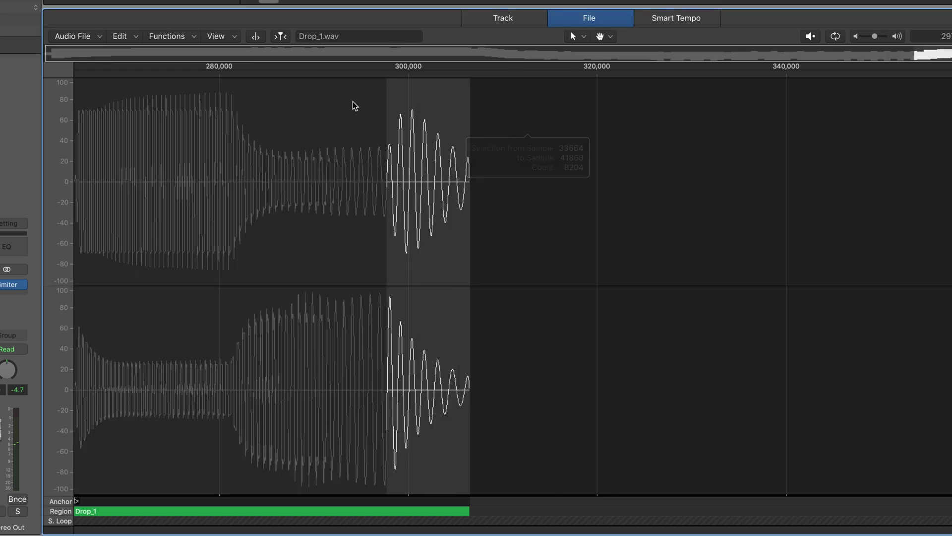
left_click_drag(282, 106, 558, 153)
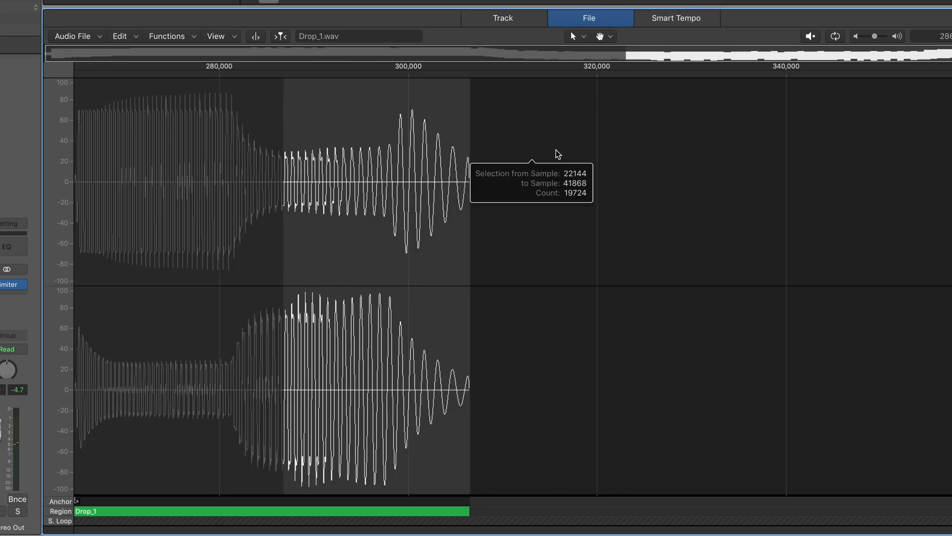
left_click(121, 37)
mouse_move(161, 39)
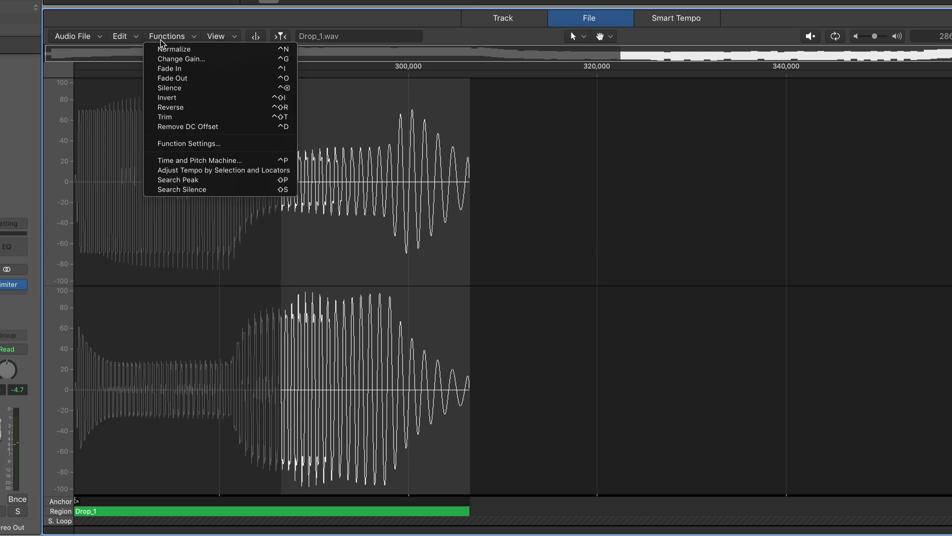
left_click(172, 79)
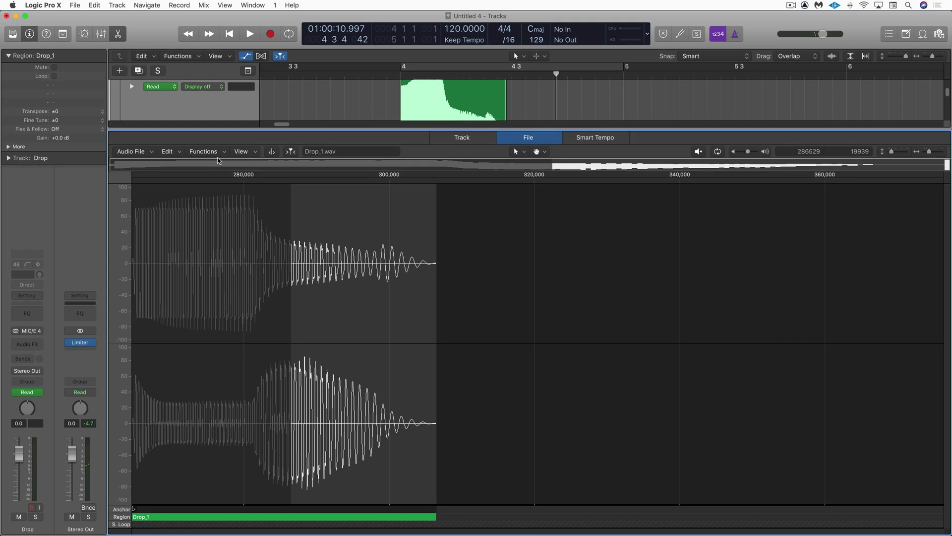
Step: Close the file editor and audition the trimmed, faded Drop_1 region from bar 4
key("e")
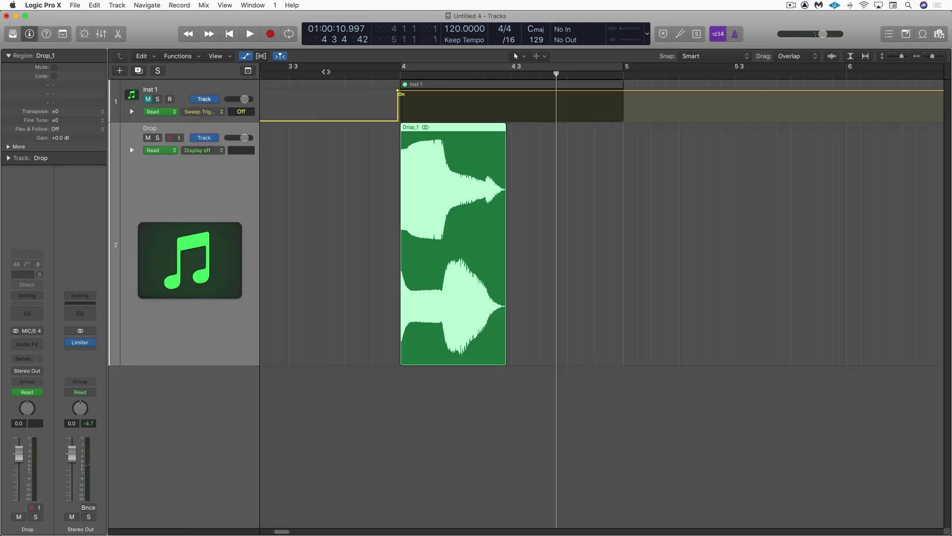
key("space")
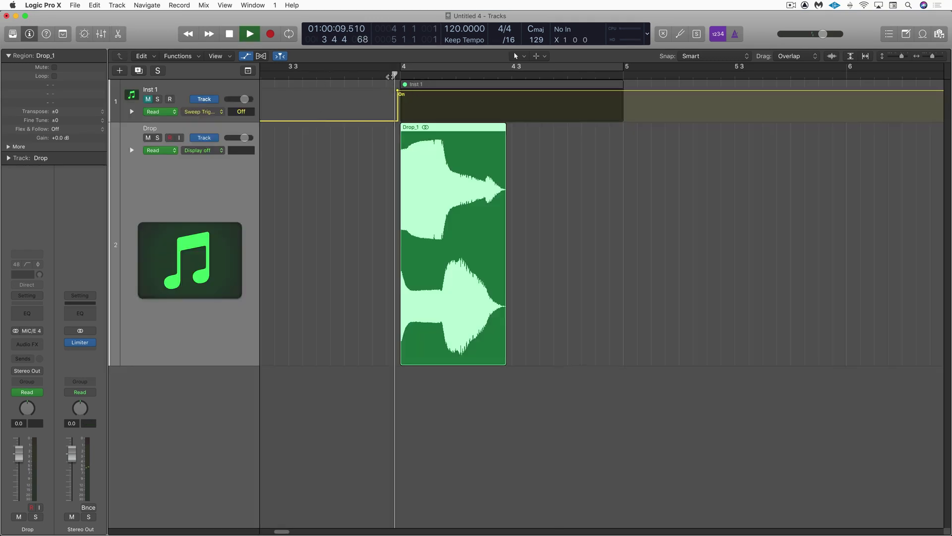
left_click(390, 77)
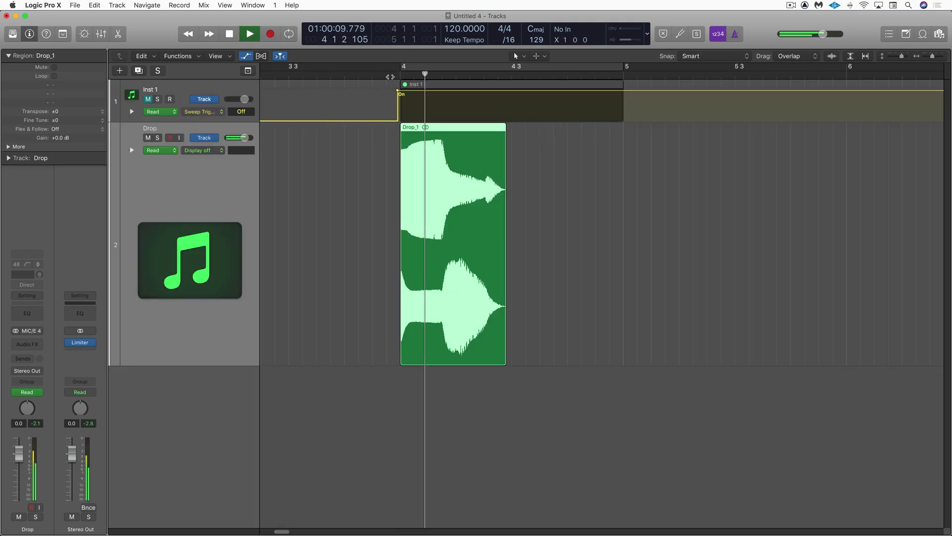
key("space")
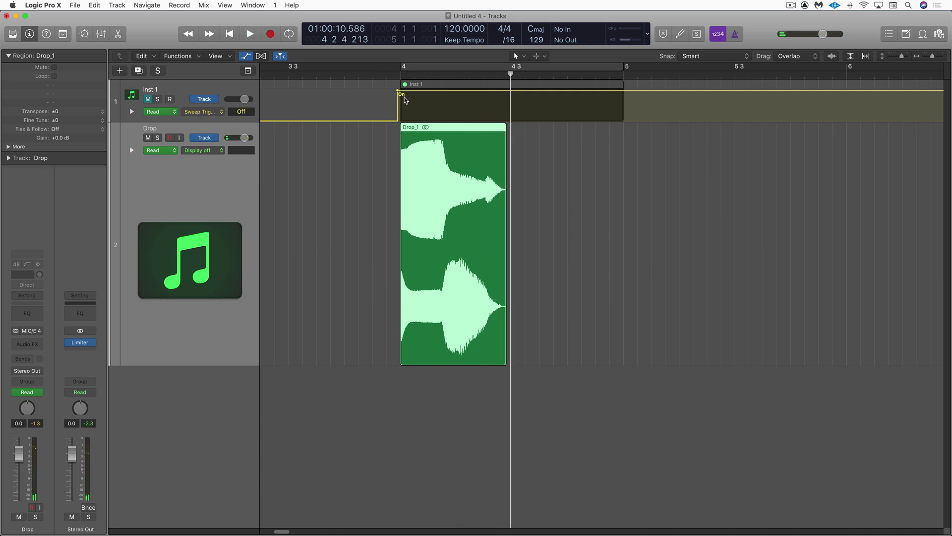